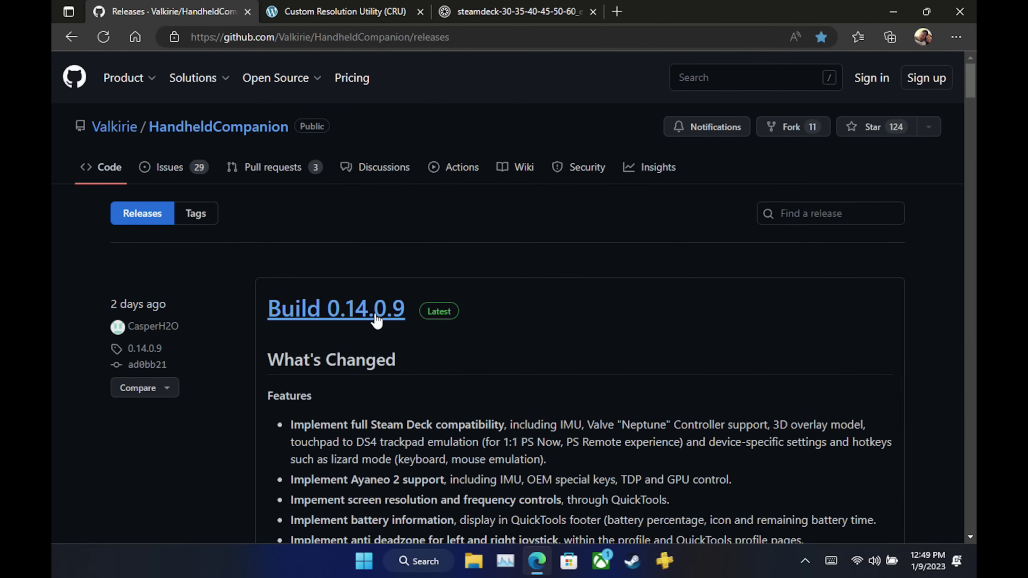
- Download Handheld.Companion-Release-net7.0-0.14.0.9.exe from the Build 0.14.0.9 release assets
left_click(364, 317)
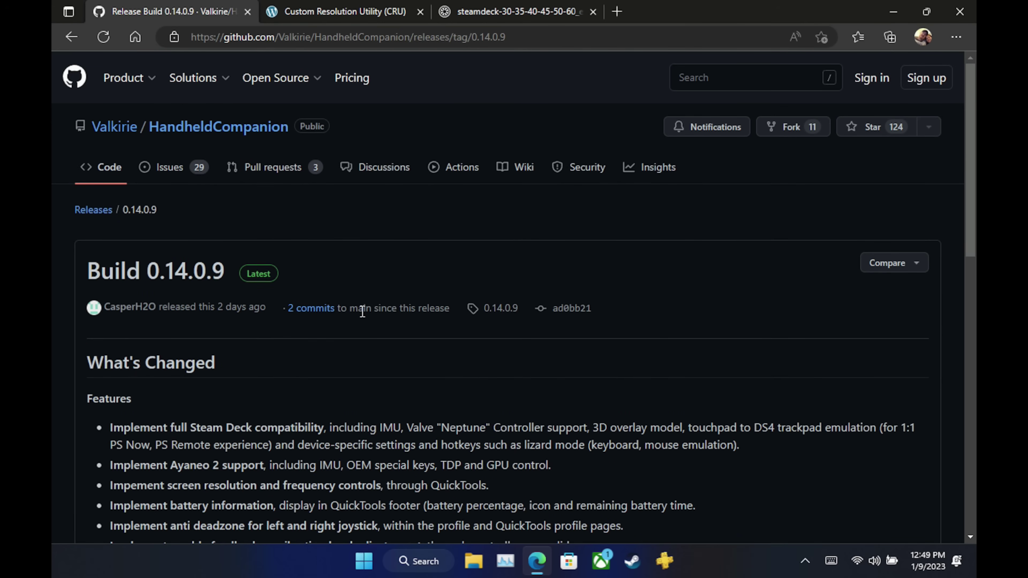
scroll(363, 312, "down", 10)
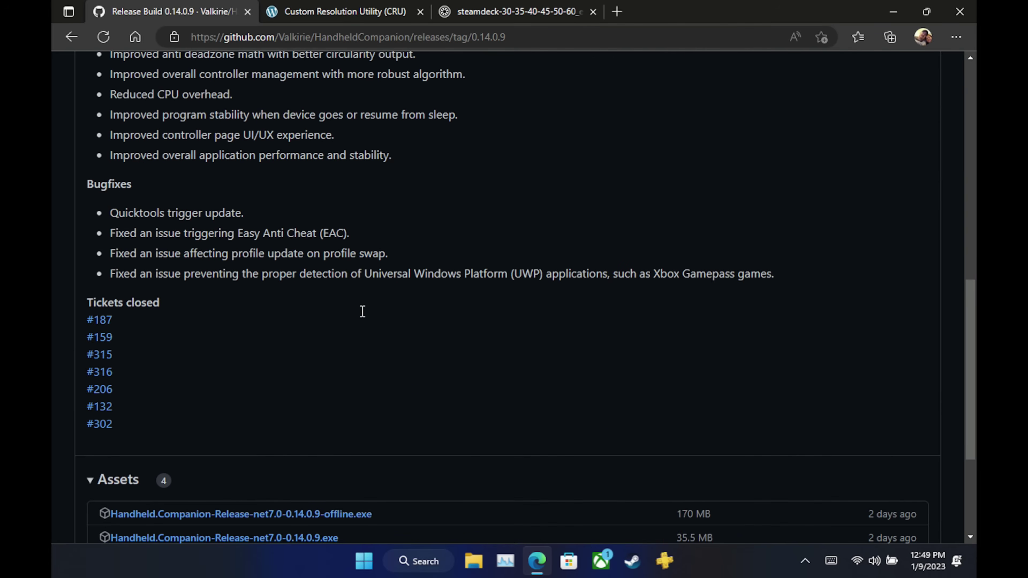
scroll(362, 312, "down", 5)
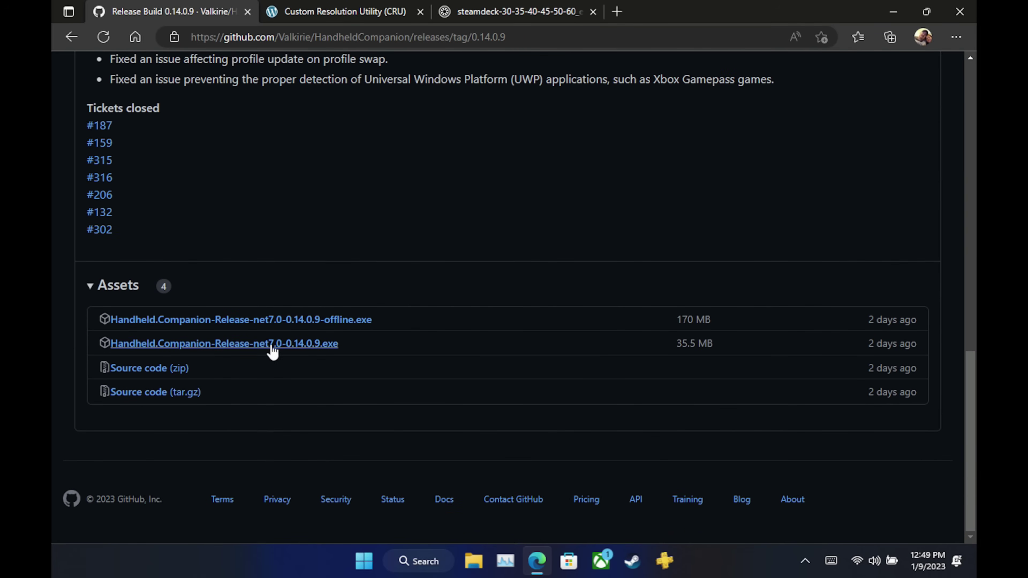
left_click(271, 347)
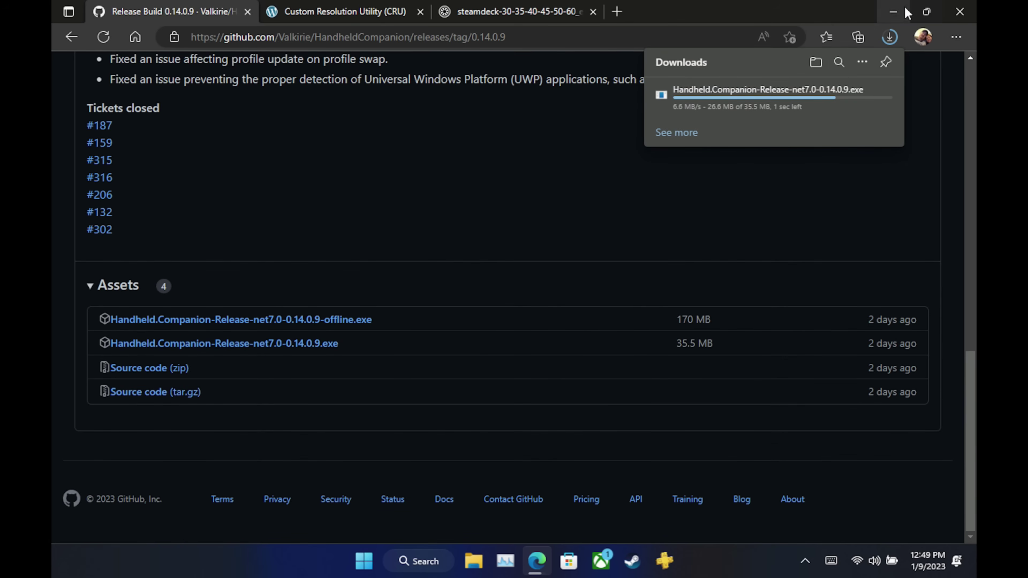
- Minimize the browser and look for the downloaded installer in the Downloads folder in File Explorer
left_click(894, 11)
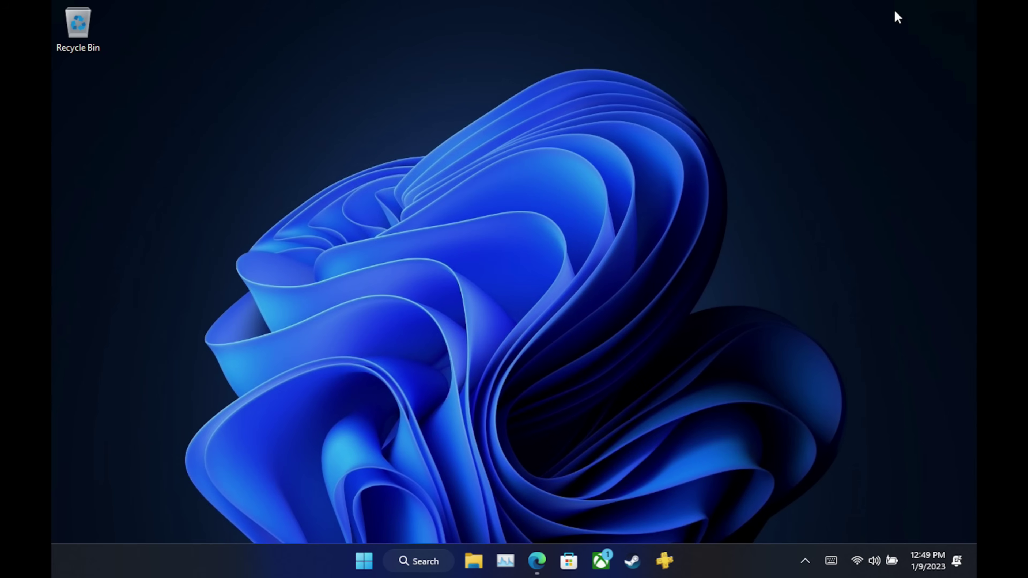
left_click(475, 561)
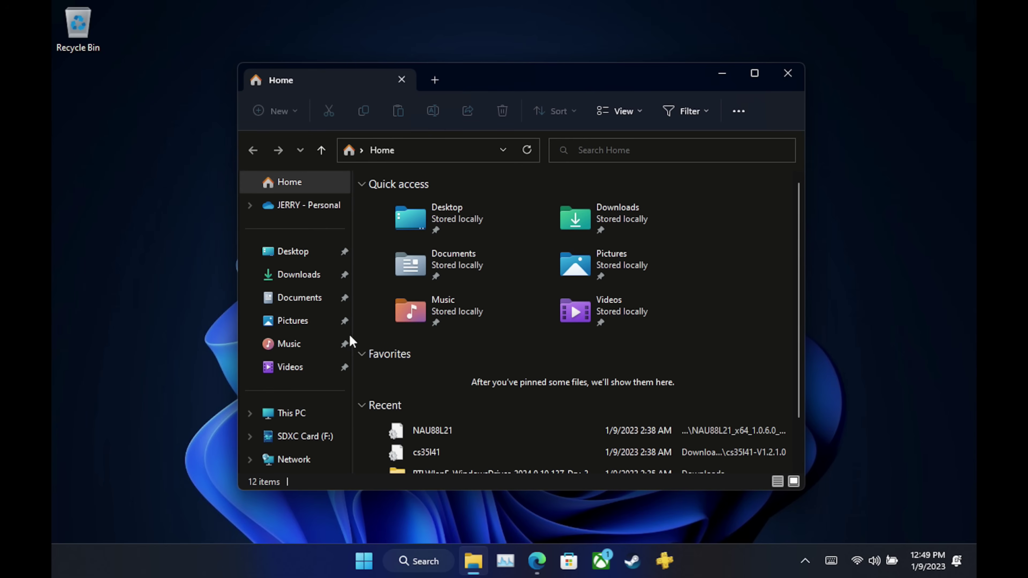
left_click(319, 276)
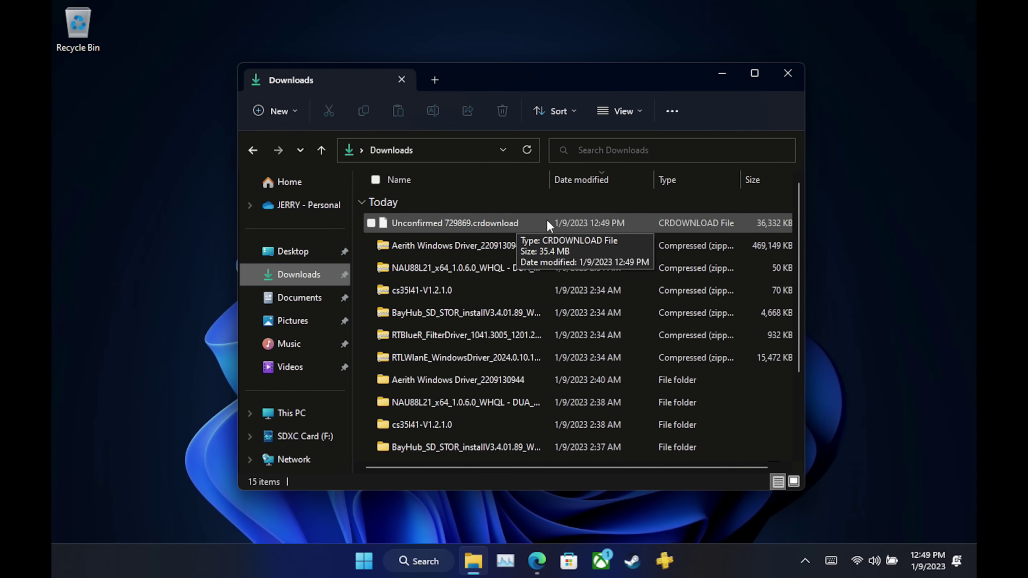
left_click(499, 229)
- Switch back to Microsoft Edge and keep the flagged Handheld Companion installer download anyway
left_click(537, 562)
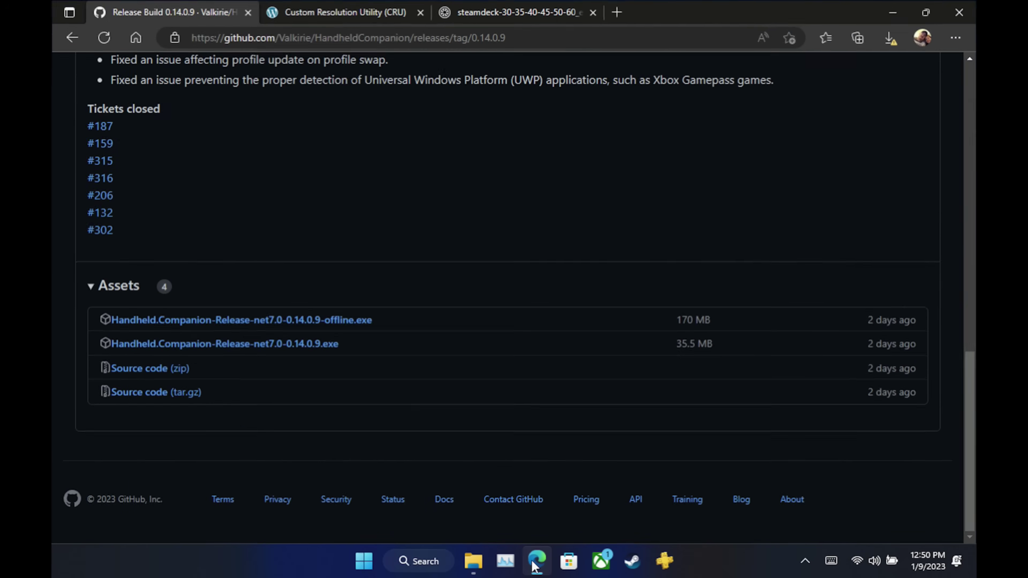
left_click(892, 34)
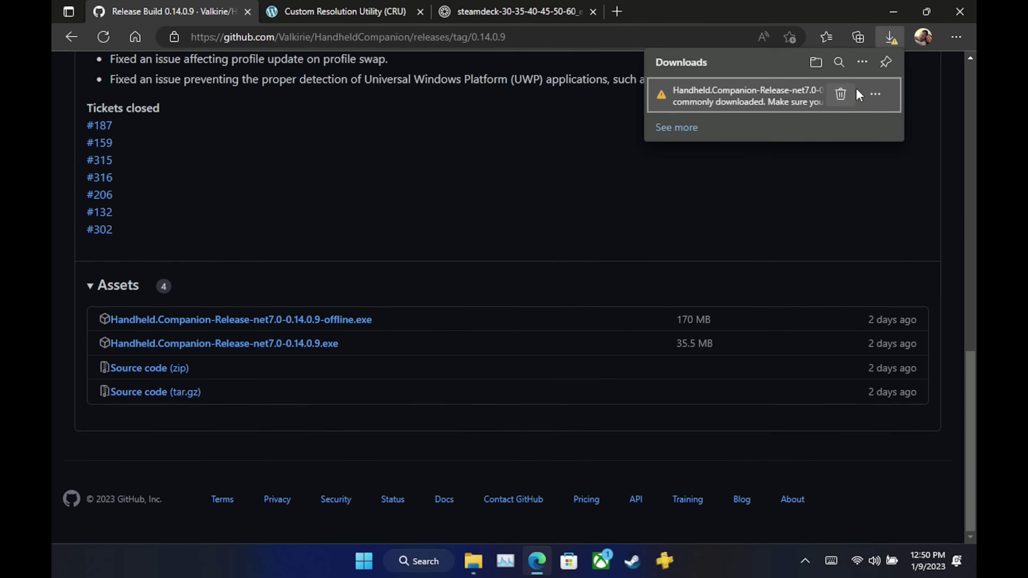
left_click(877, 96)
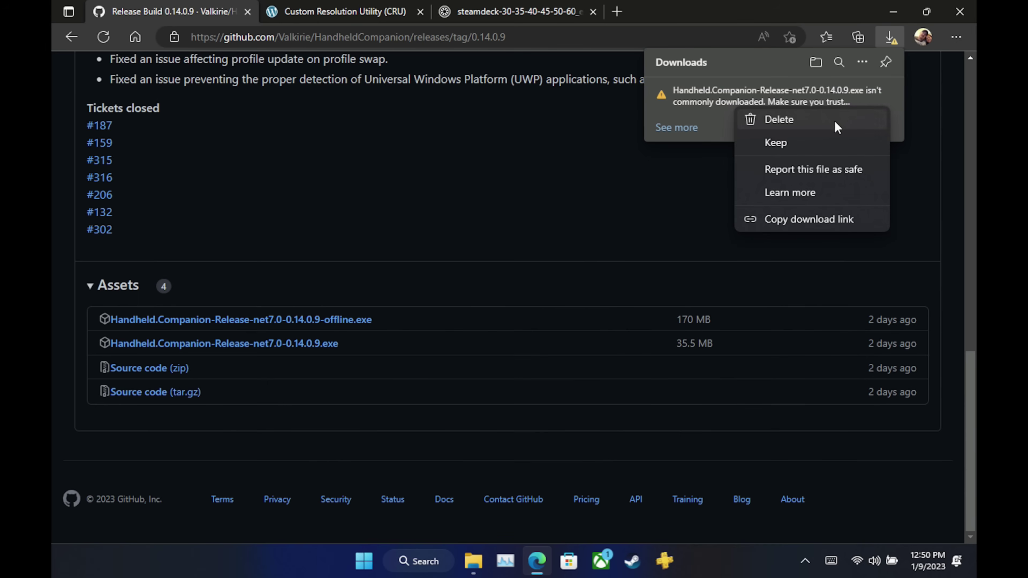
left_click(817, 141)
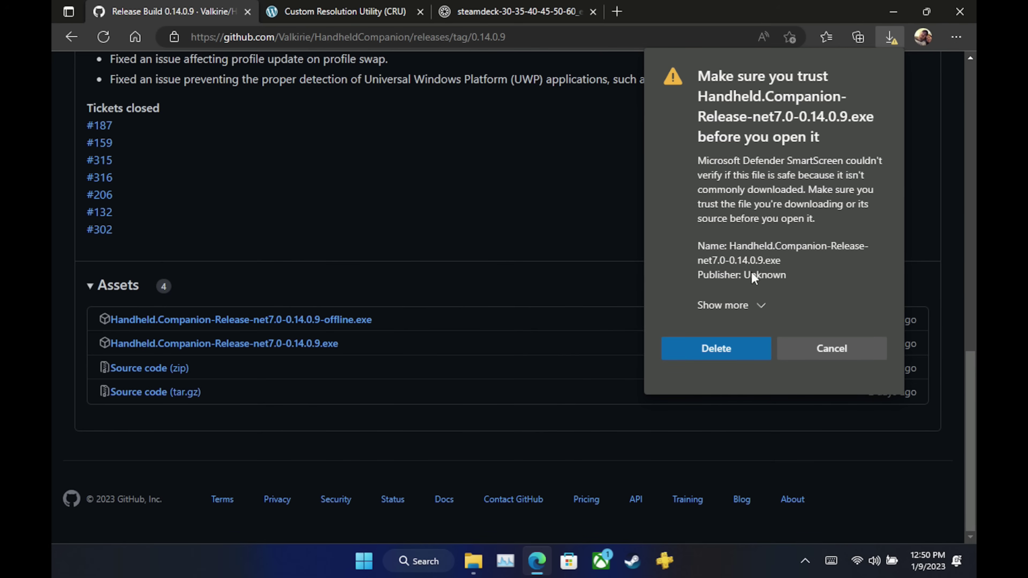
left_click(760, 305)
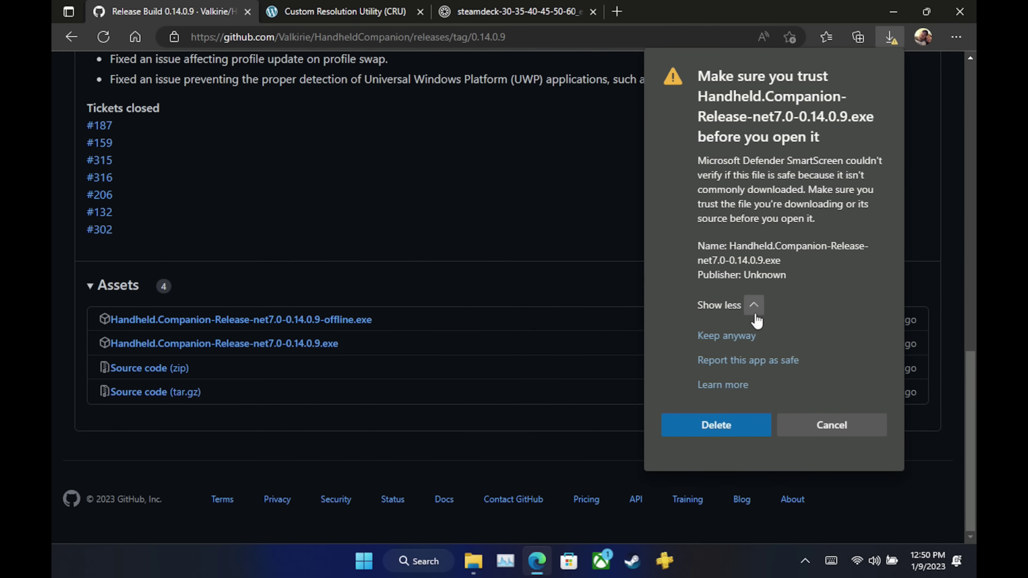
left_click(746, 336)
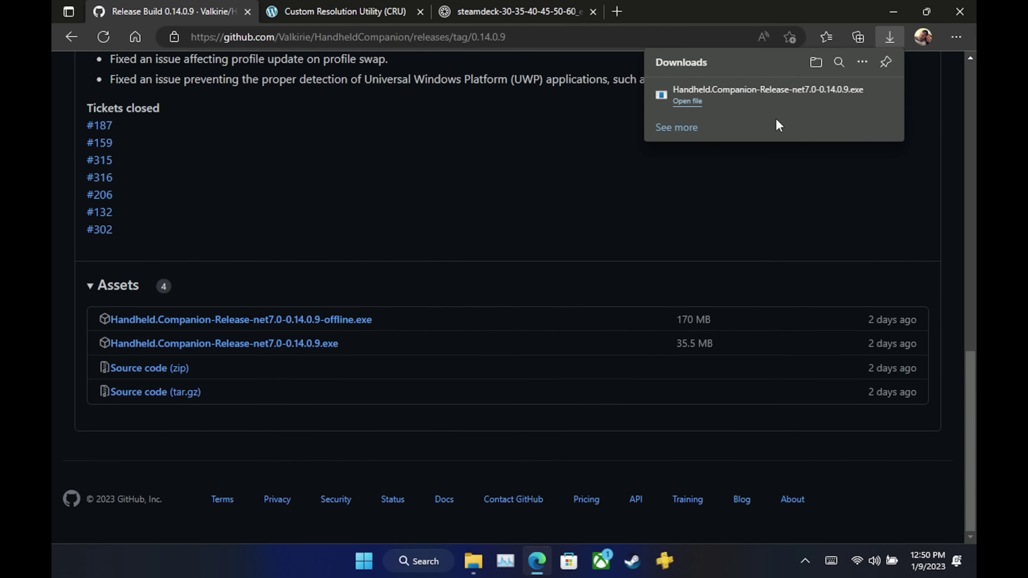
- Run the Handheld Companion installer from the Downloads folder as administrator and close the File Explorer window
left_click(903, 16)
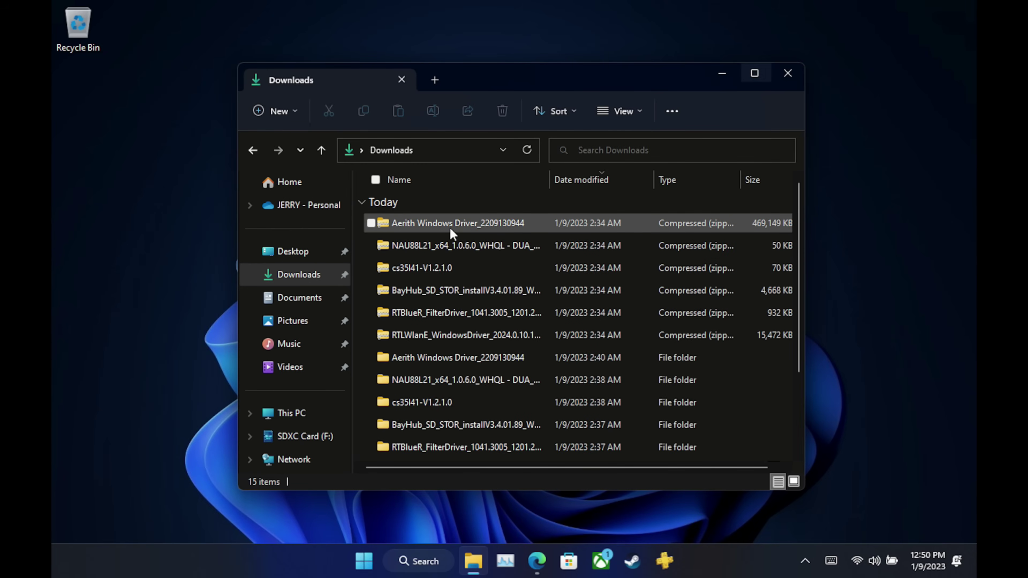
left_click(318, 279)
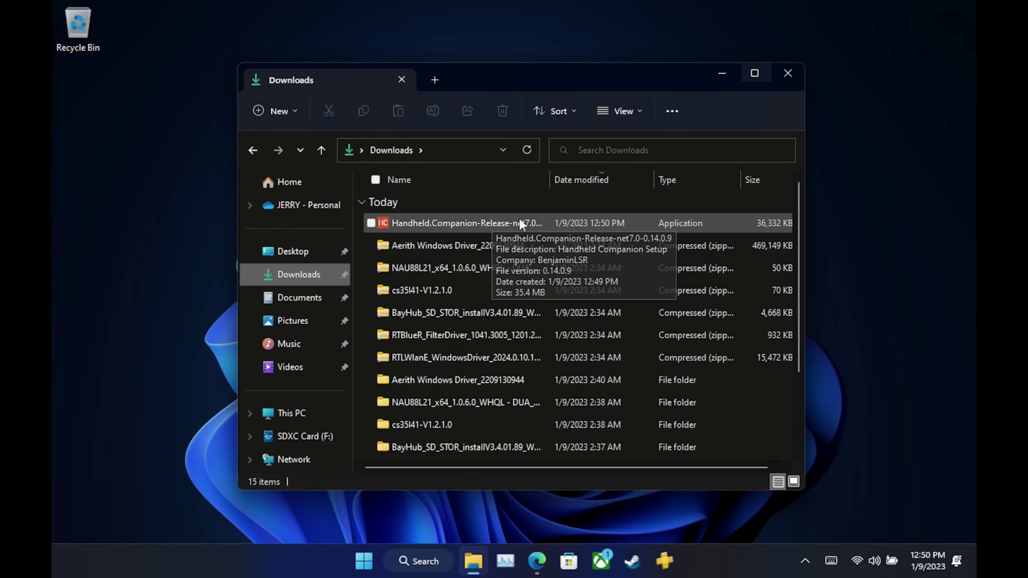
right_click(443, 225)
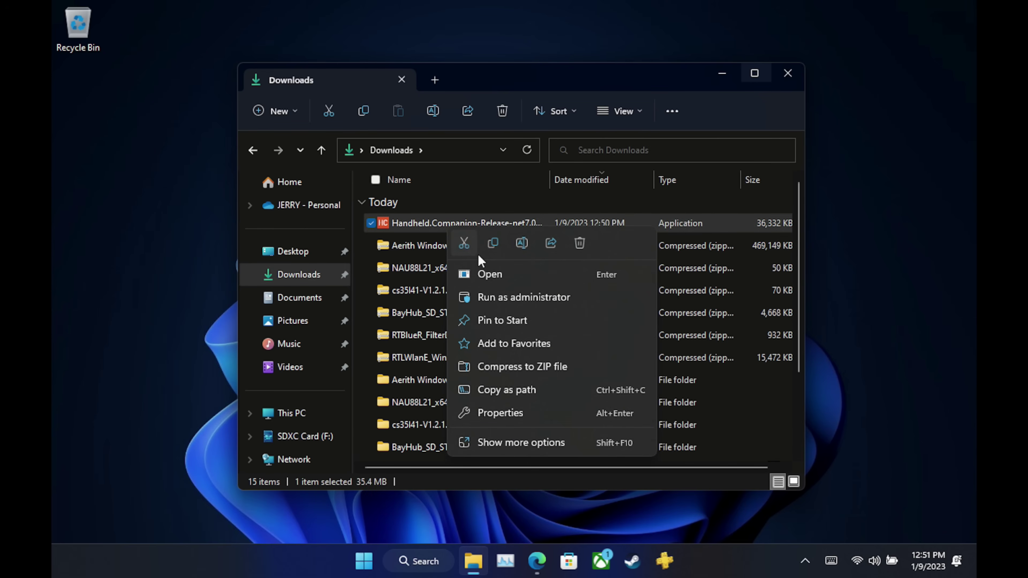
left_click(492, 296)
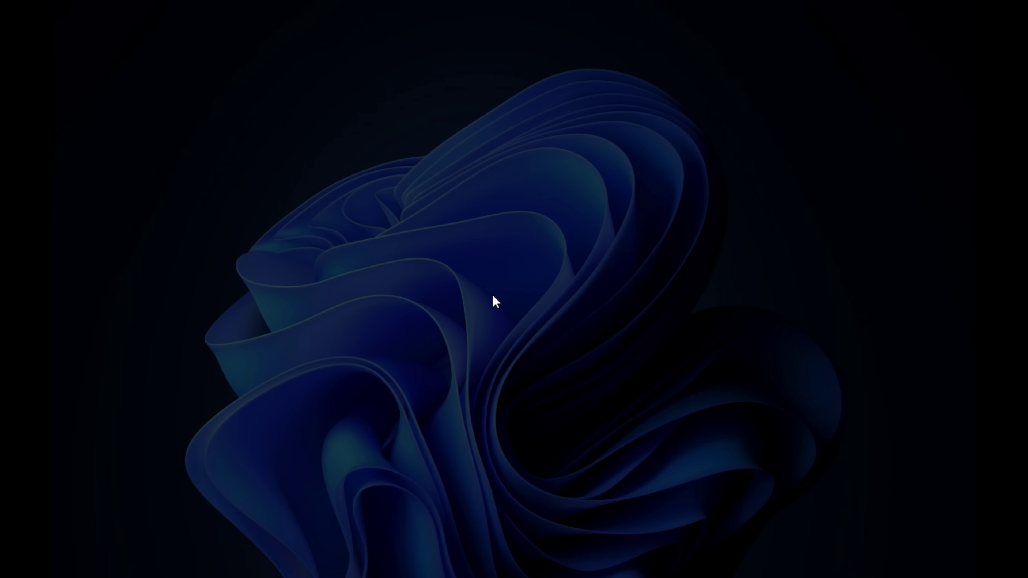
left_click(445, 417)
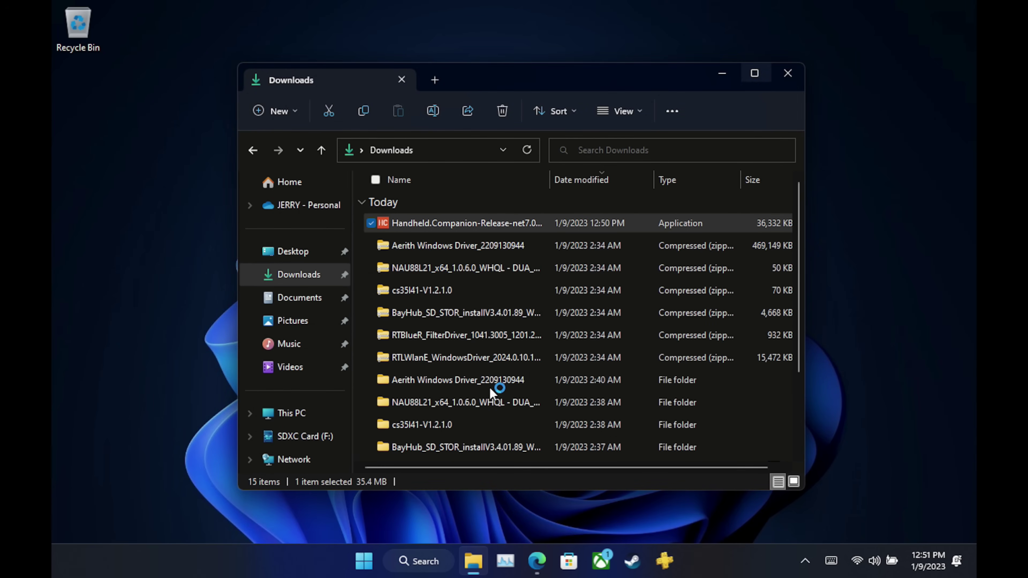
left_click(789, 71)
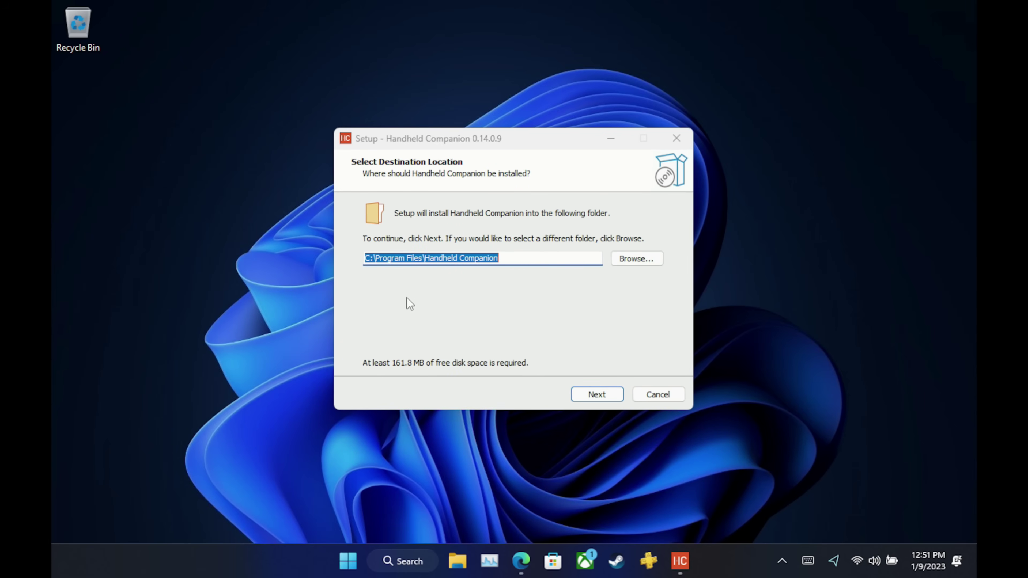
- Install Handheld Companion with the default destination and Start Menu folder, including a desktop shortcut
left_click(605, 398)
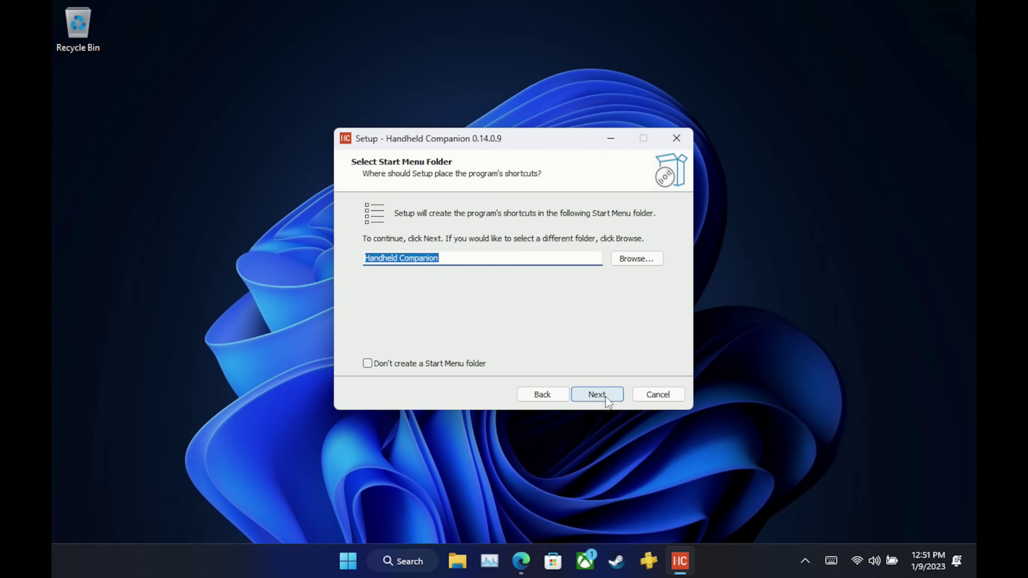
left_click(608, 399)
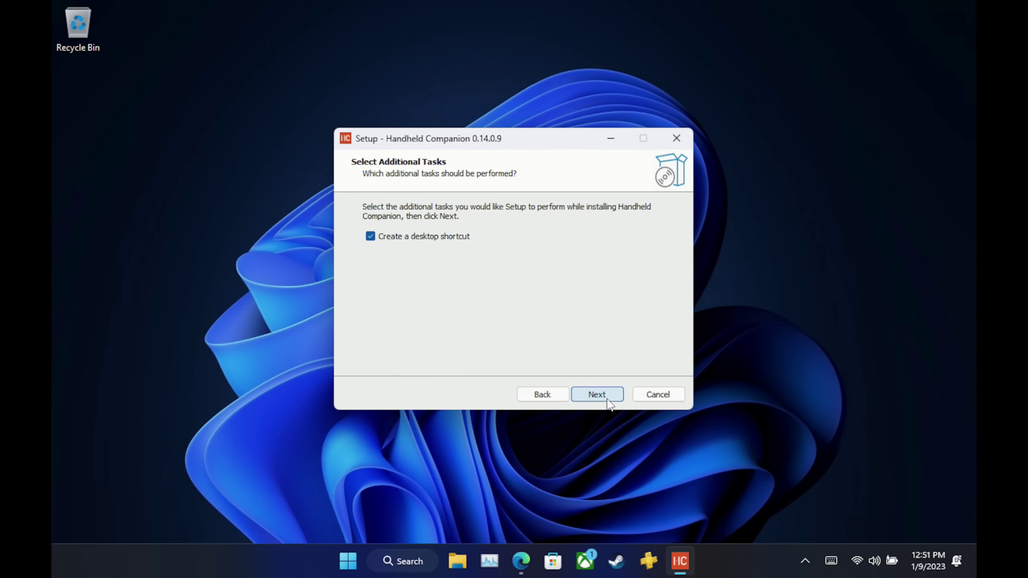
left_click(608, 399)
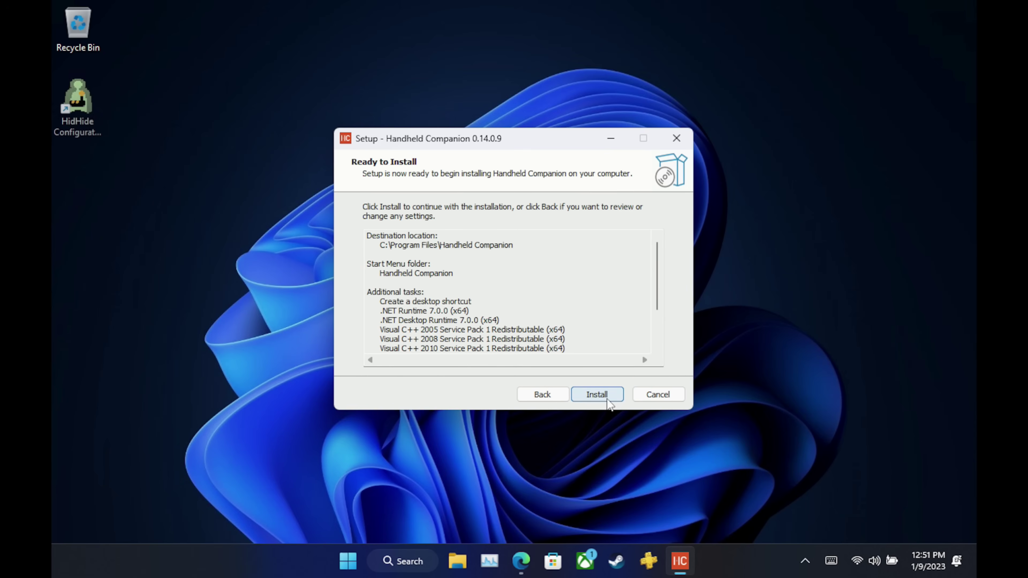
left_click(596, 395)
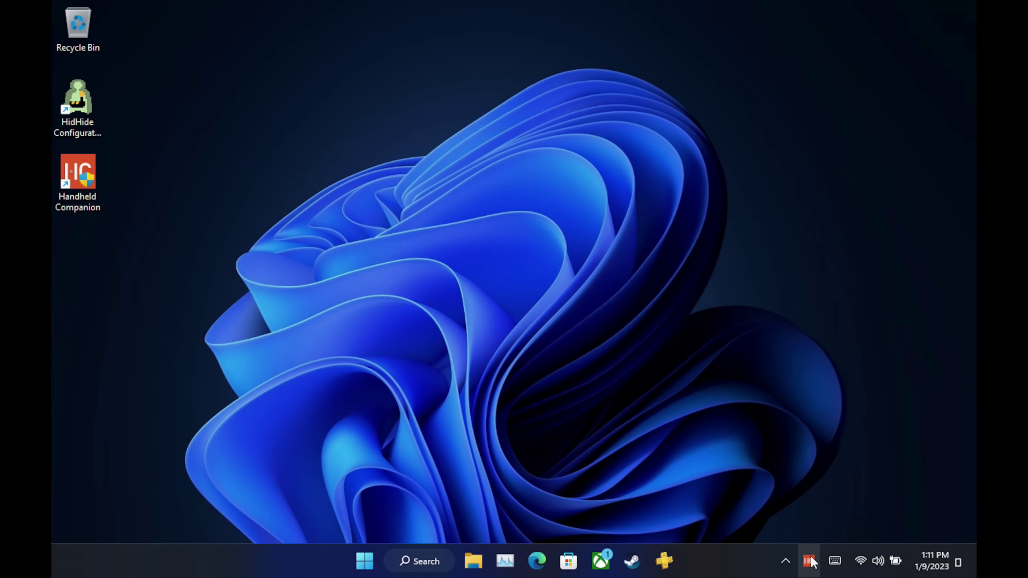
- Open Handheld Companion and examine the Controller page's emulated controller choices, input devices, vibration, cloaking and Steam Deck settings
left_click(811, 561)
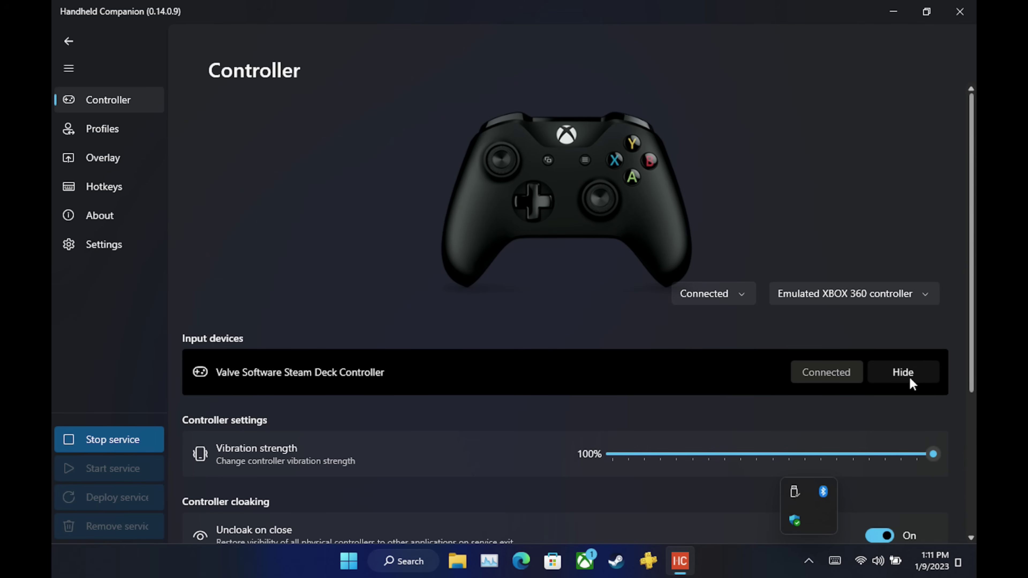
left_click(925, 294)
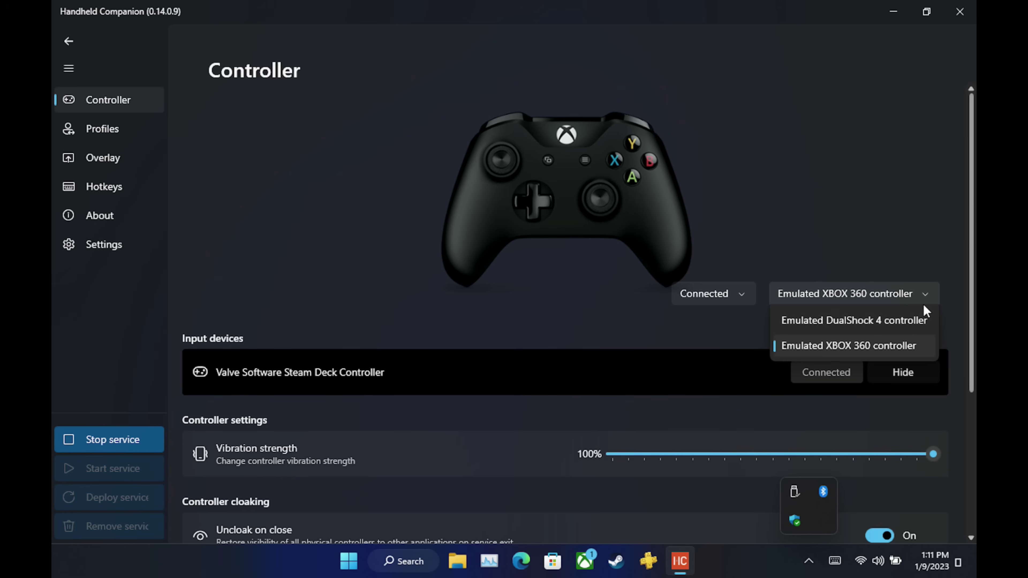
left_click(899, 234)
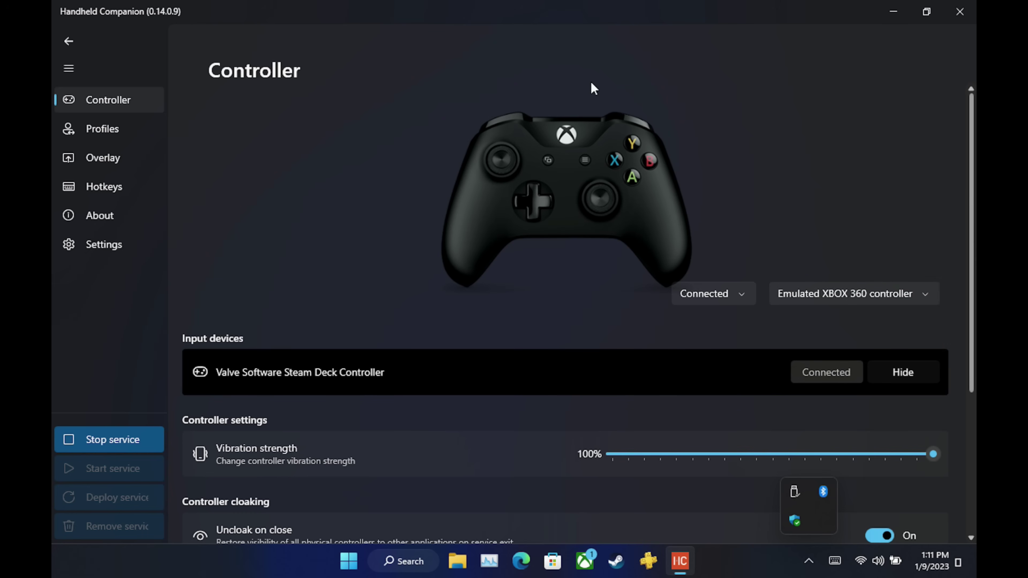
scroll(419, 314, "down", 3)
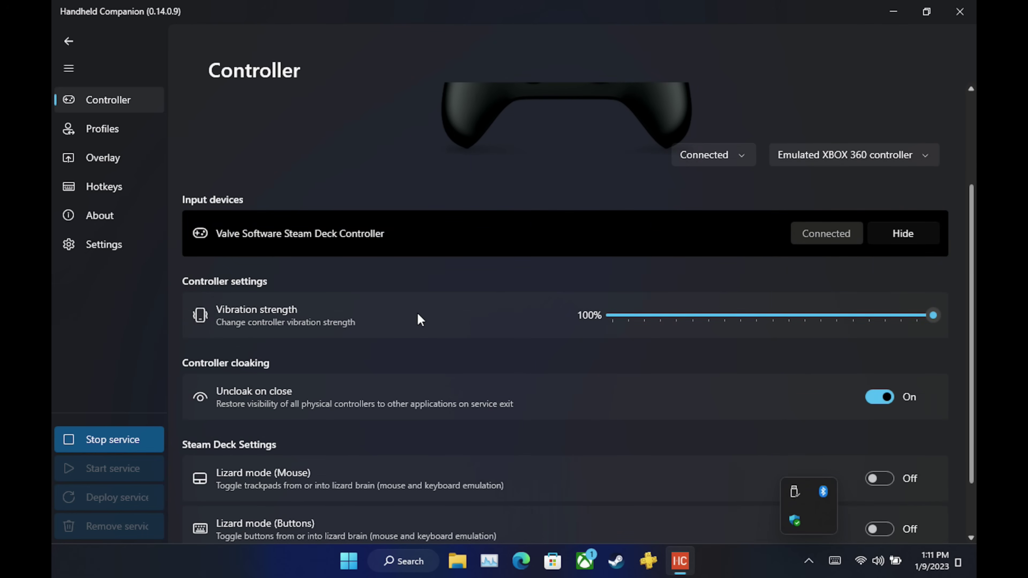
scroll(421, 321, "down", 2)
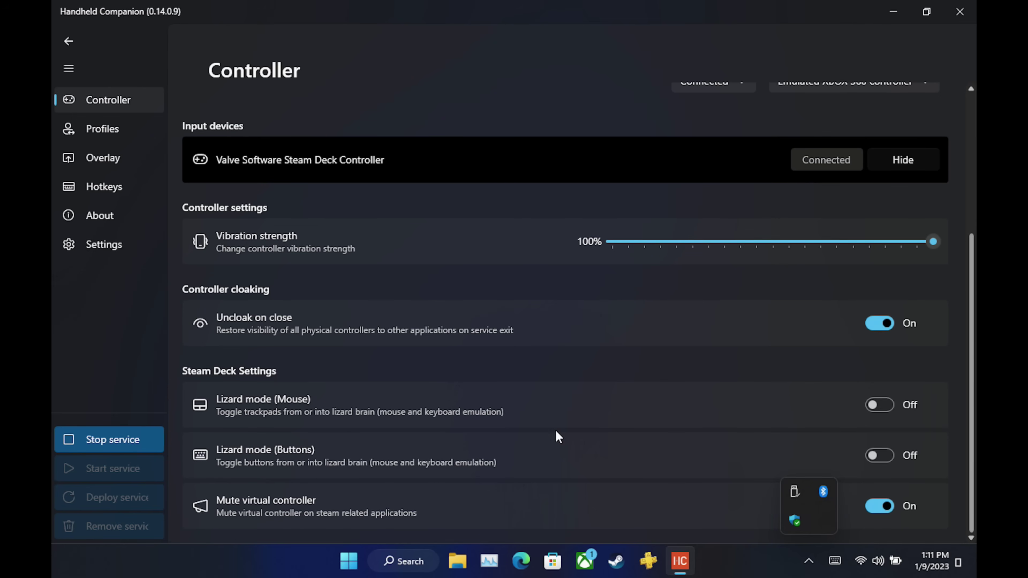
left_click(809, 561)
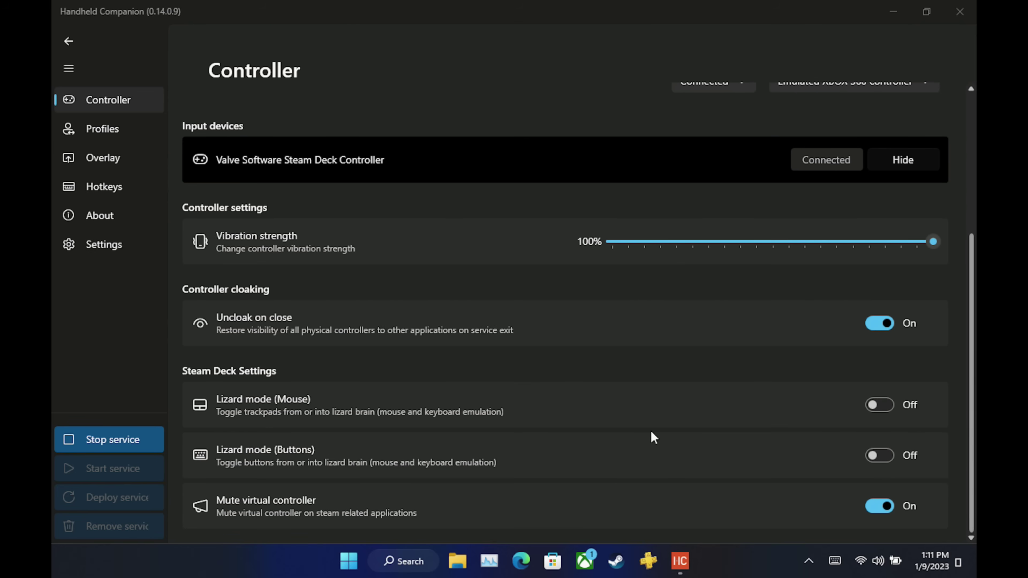
scroll(652, 438, "up", 5)
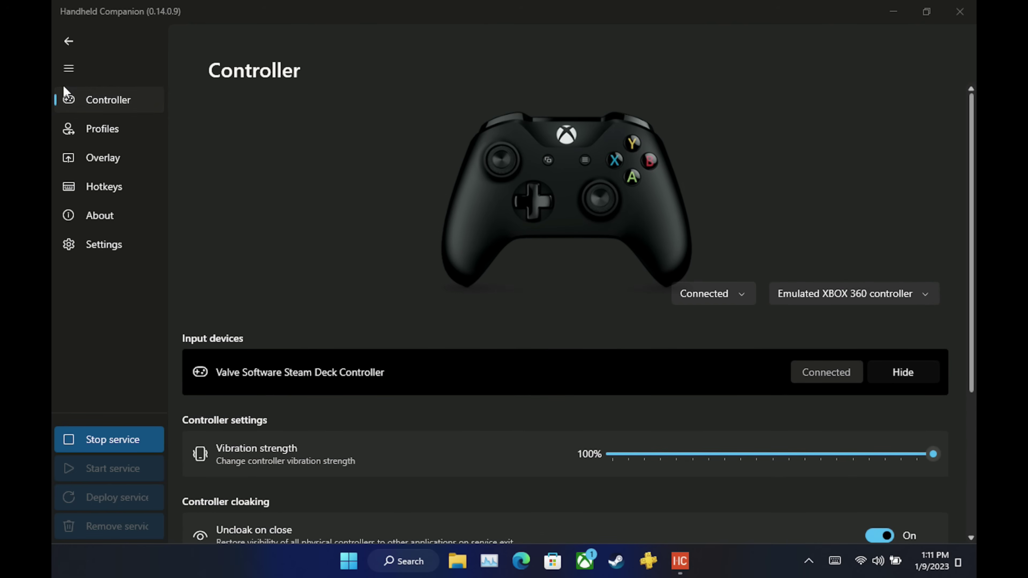
- Examine the general options in Settings, the default profile, and the Overlay page's 3D controller and trackpad options
left_click(117, 246)
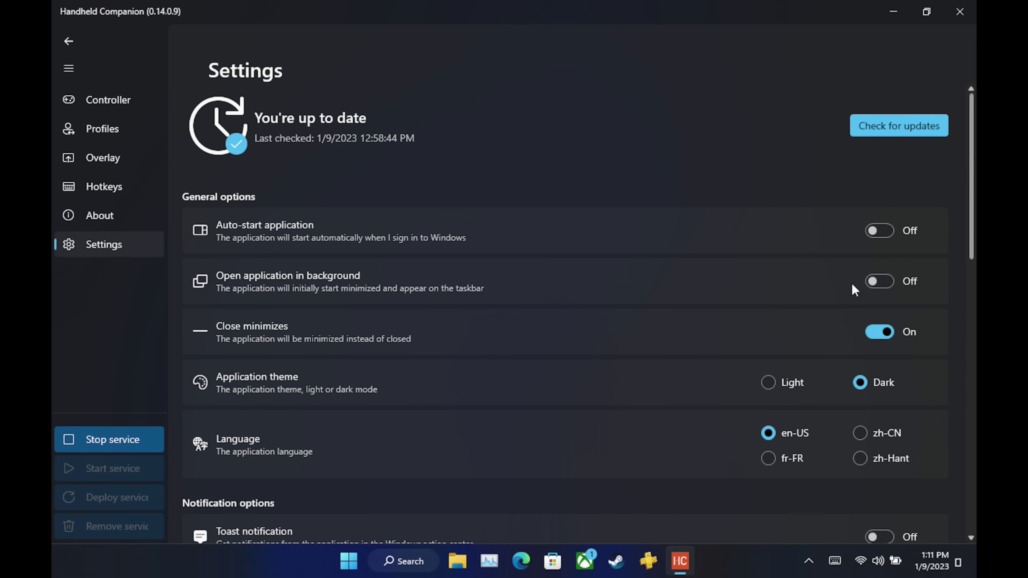
left_click(94, 129)
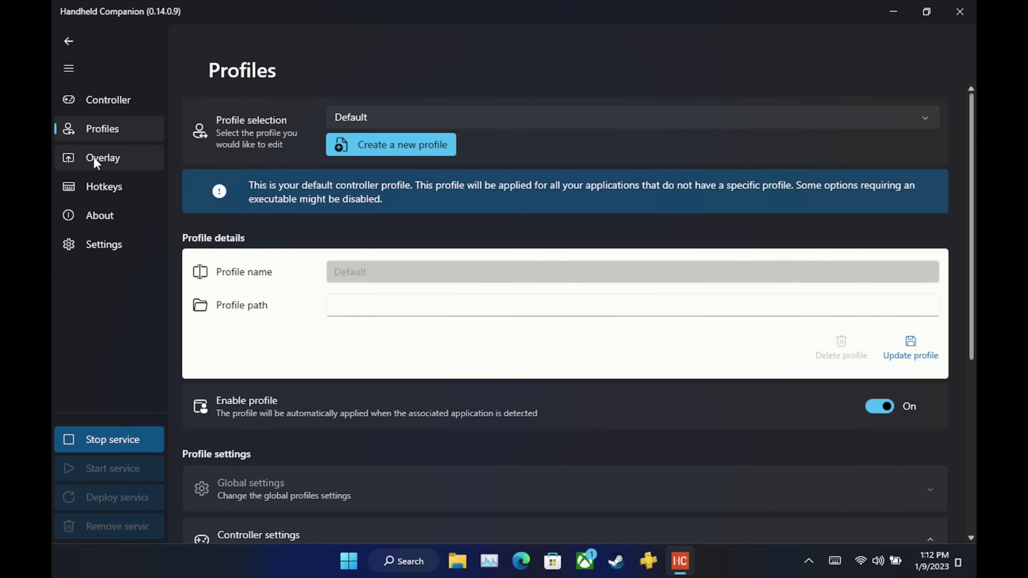
left_click(95, 157)
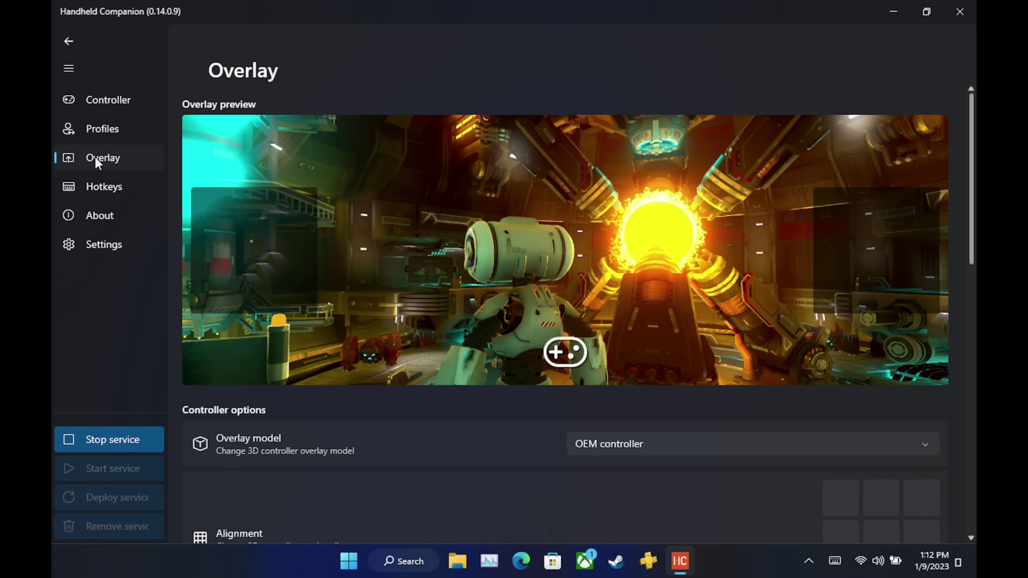
scroll(446, 293, "down", 4)
scroll(447, 293, "down", 4)
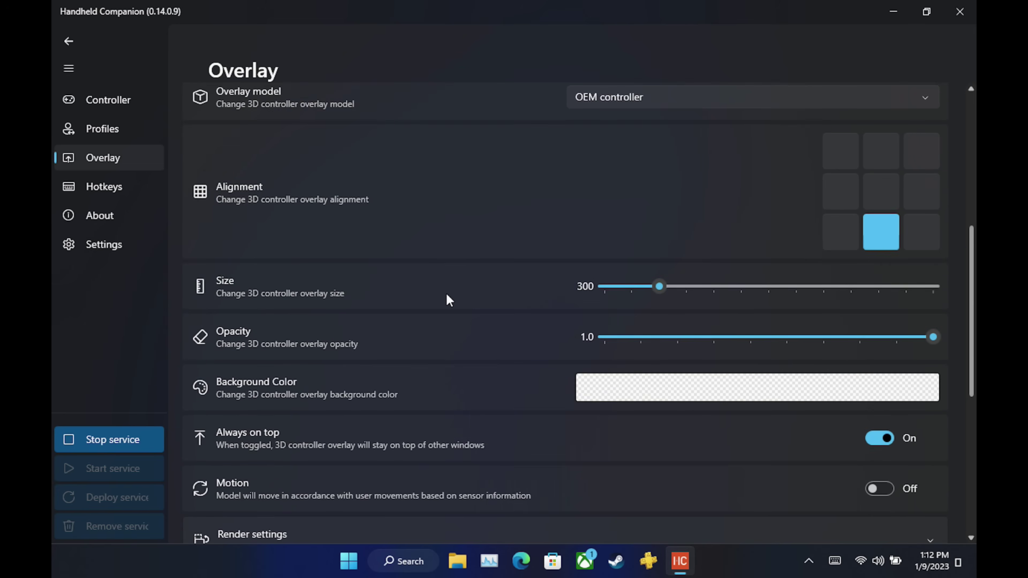
scroll(447, 293, "down", 4)
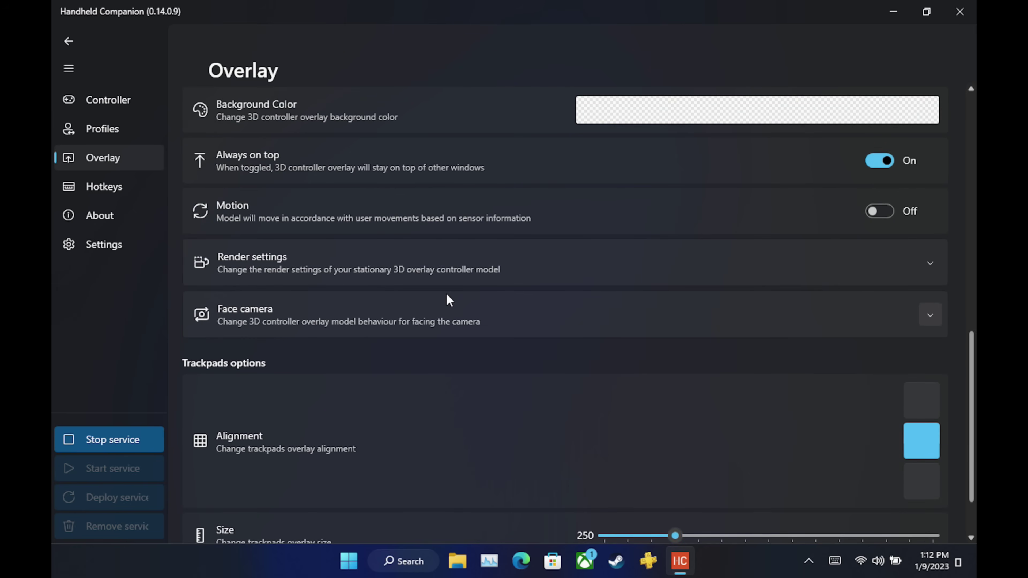
scroll(447, 295, "up", 6)
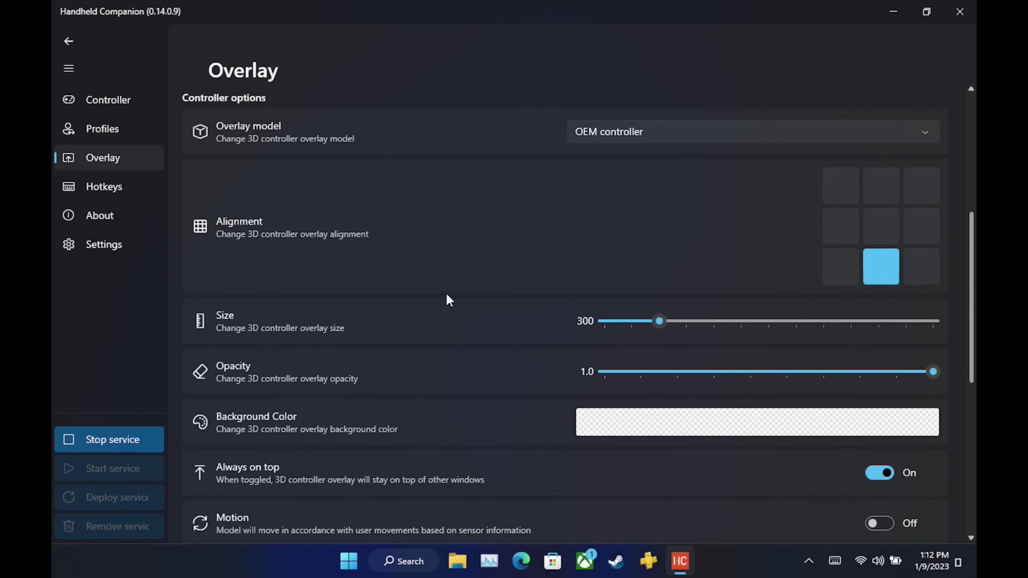
scroll(446, 293, "up", 5)
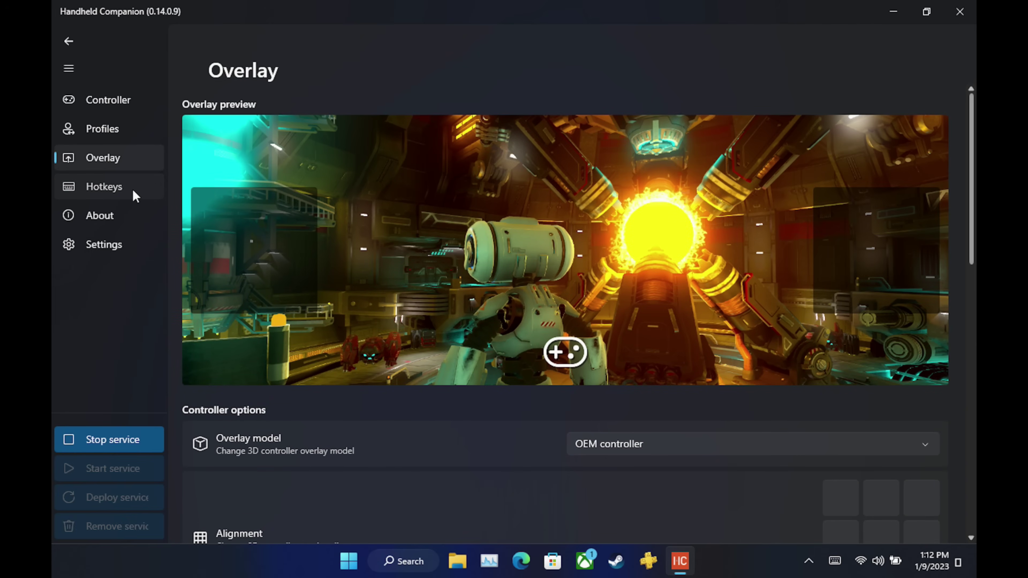
- Open the Hotkeys page and assign the OEM1 button to Summon quick tools window
left_click(135, 196)
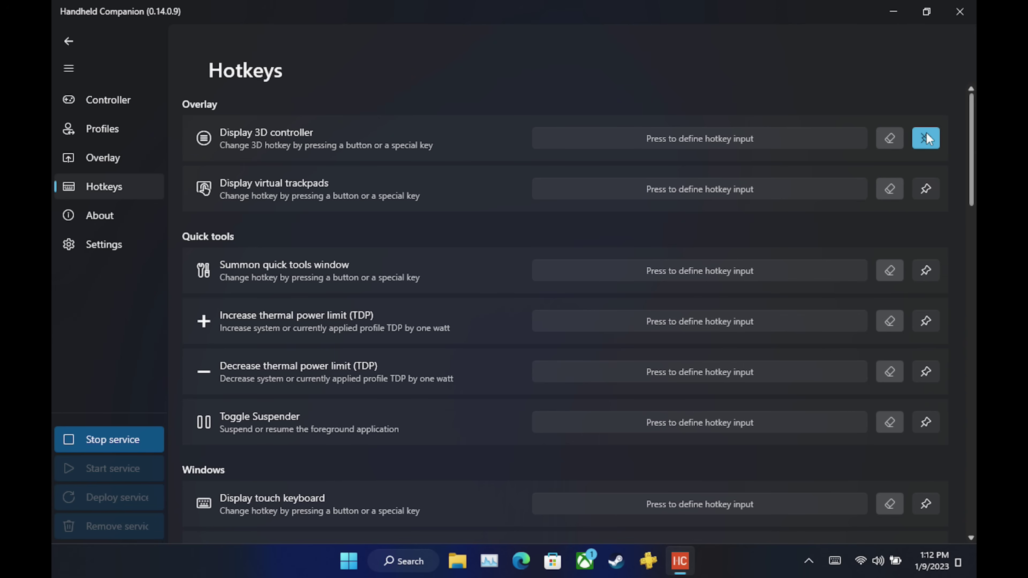
left_click(709, 272)
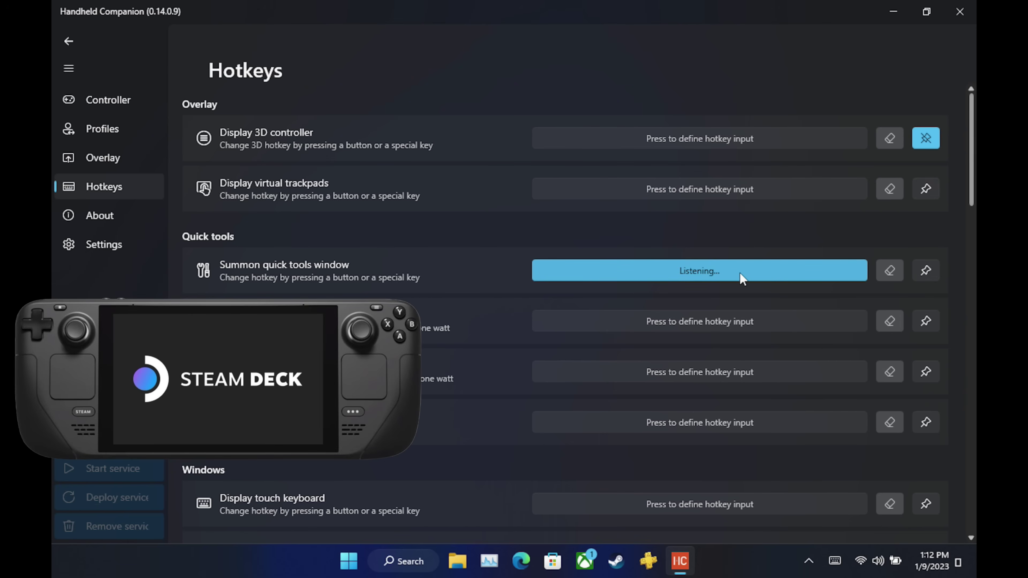
key("semicolon")
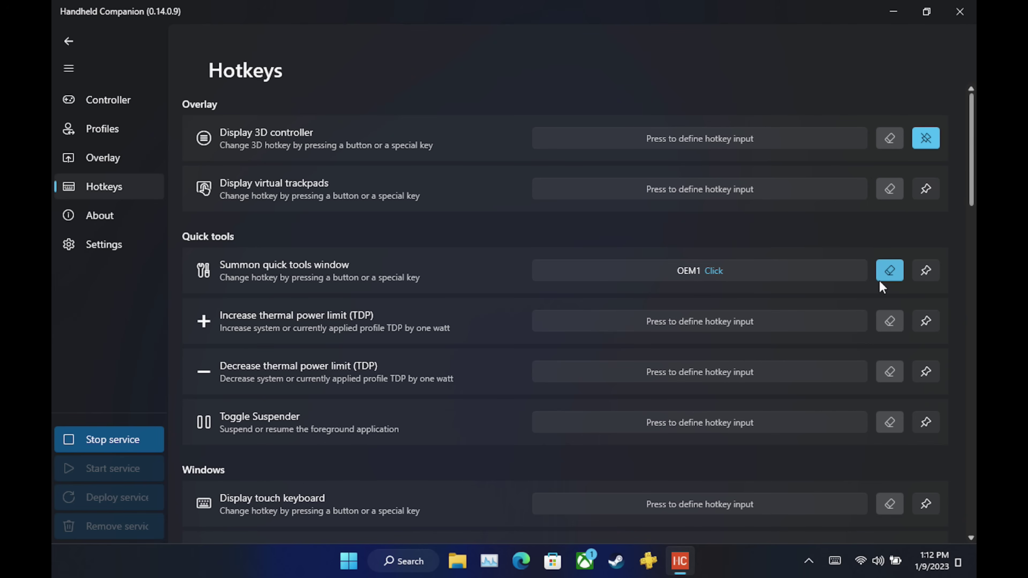
- Pin the touch keyboard, show/hide desktop and window/full screen switching hotkeys to the quick tools
scroll(881, 284, "down", 5)
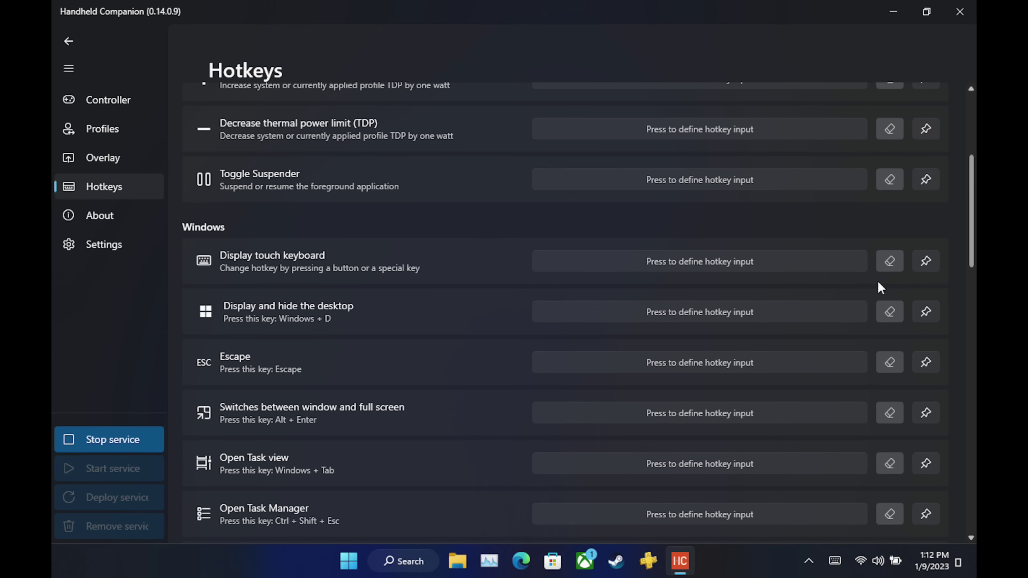
left_click(927, 261)
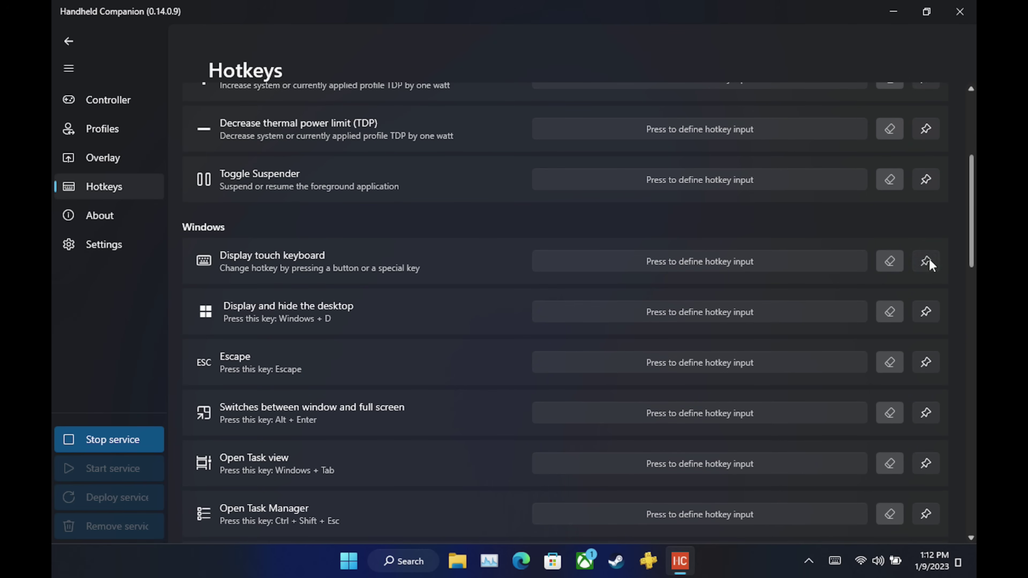
left_click(928, 315)
- Assign the device buttons OEM6 to Lizard mode (Mouse) and OEM7 to Lizard mode (Buttons)
scroll(928, 314, "down", 10)
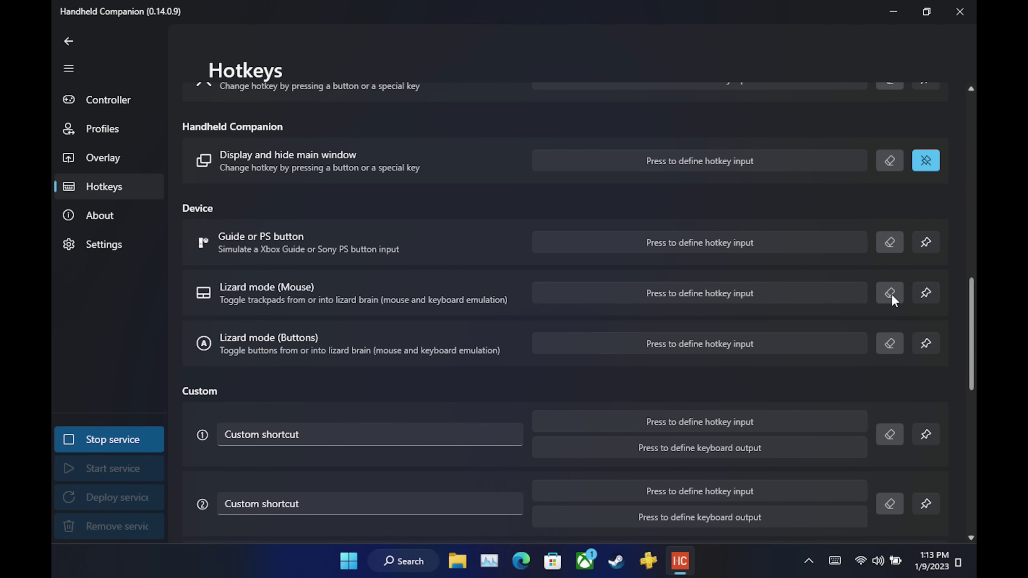
left_click(774, 299)
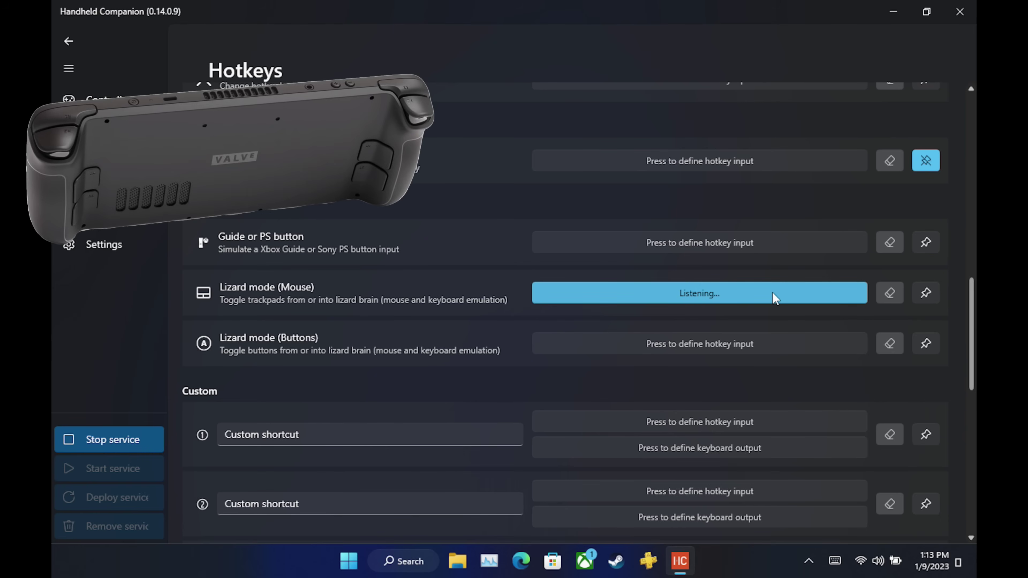
key("bracketright")
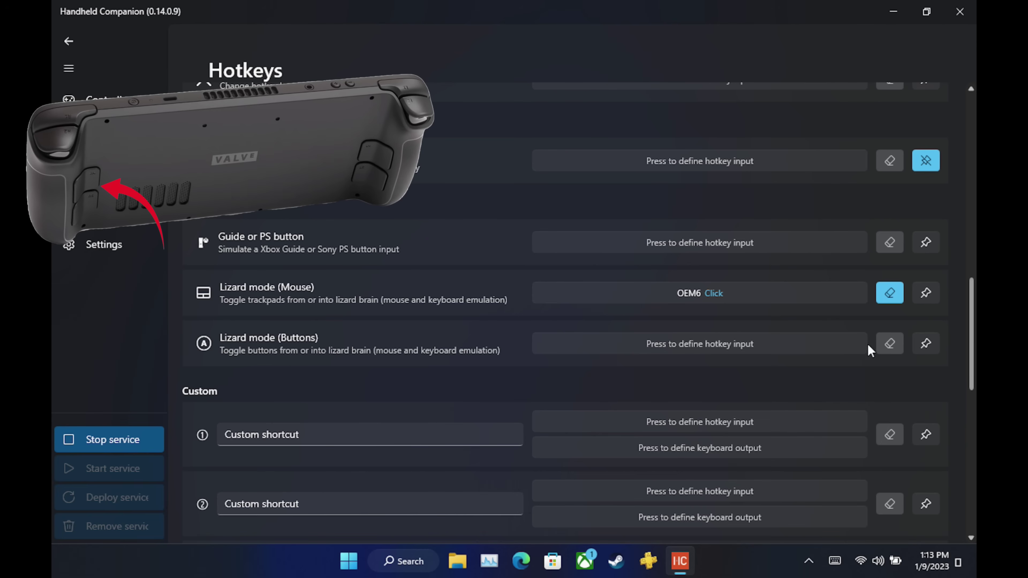
left_click(852, 351)
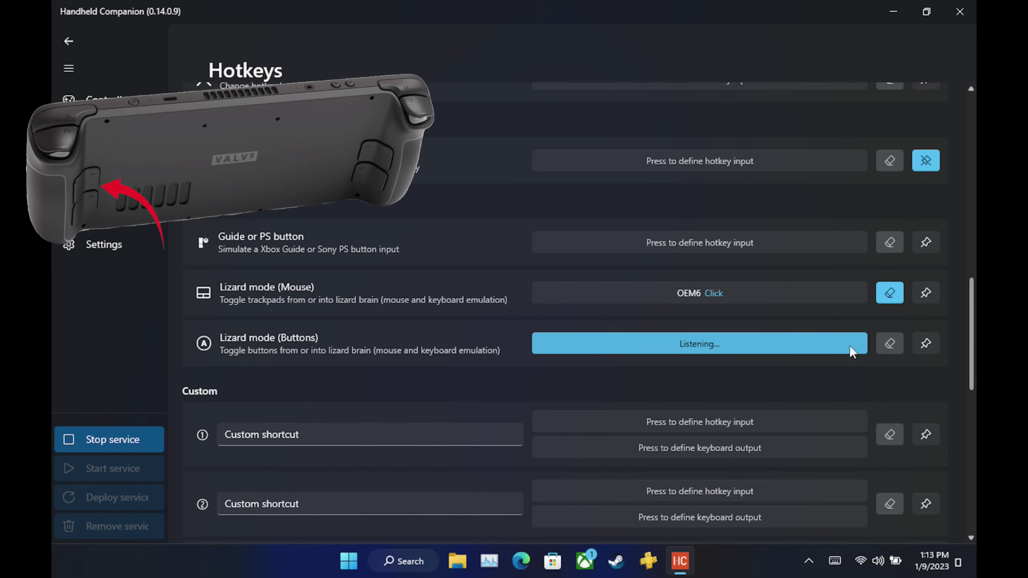
key("apostrophe")
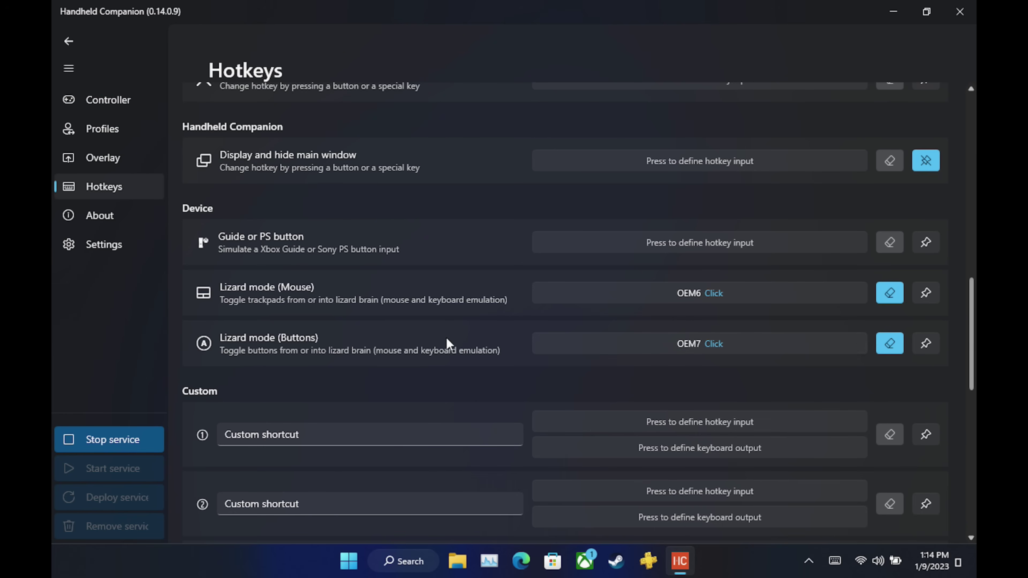
- Examine the device, sensor, service and related link details on the About page
left_click(99, 215)
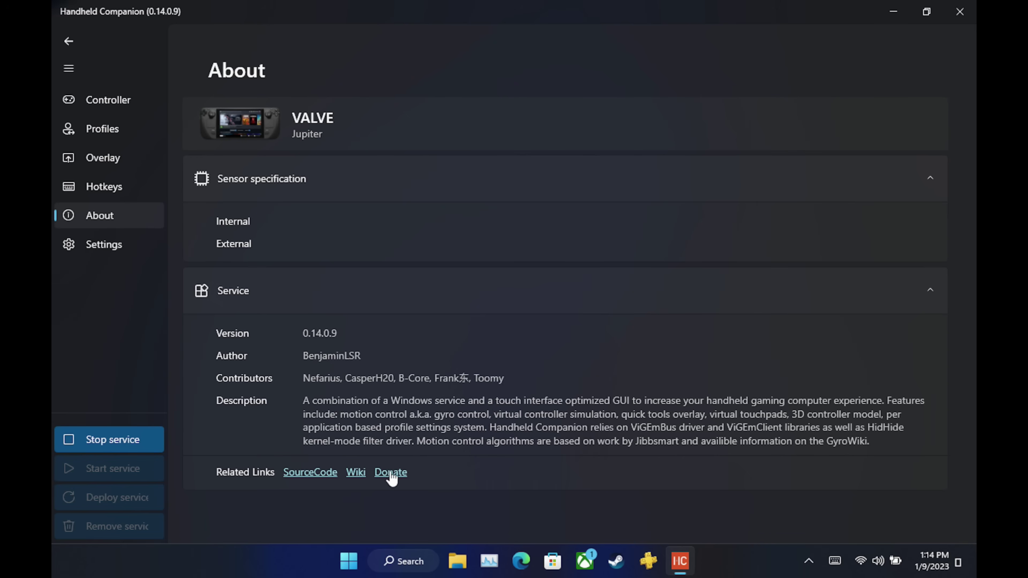
- Summon the quick tools window and test showing and hiding the 3D controller and the touch keyboard
key("ctrl+alt+q")
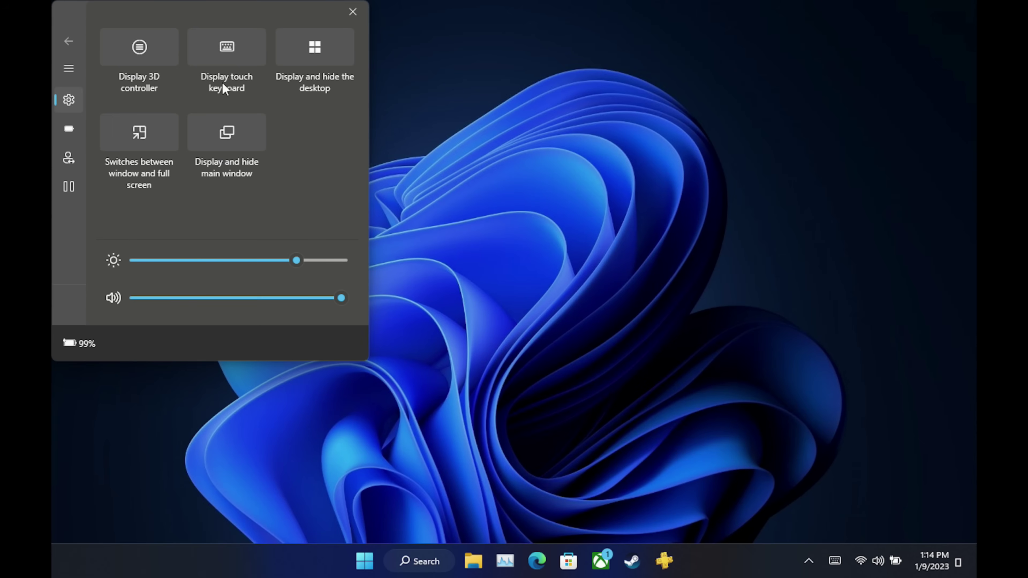
left_click(138, 58)
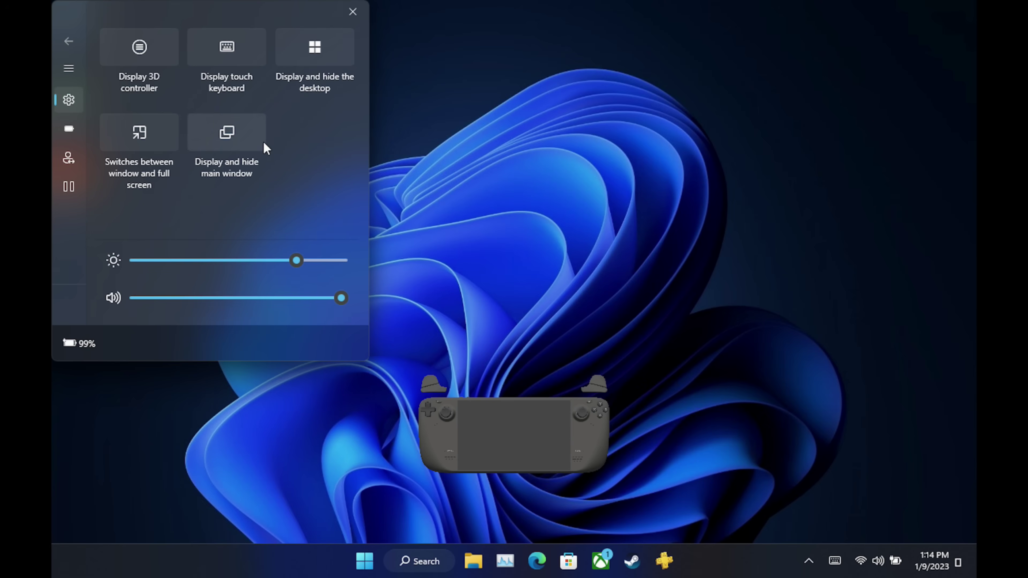
left_click(148, 48)
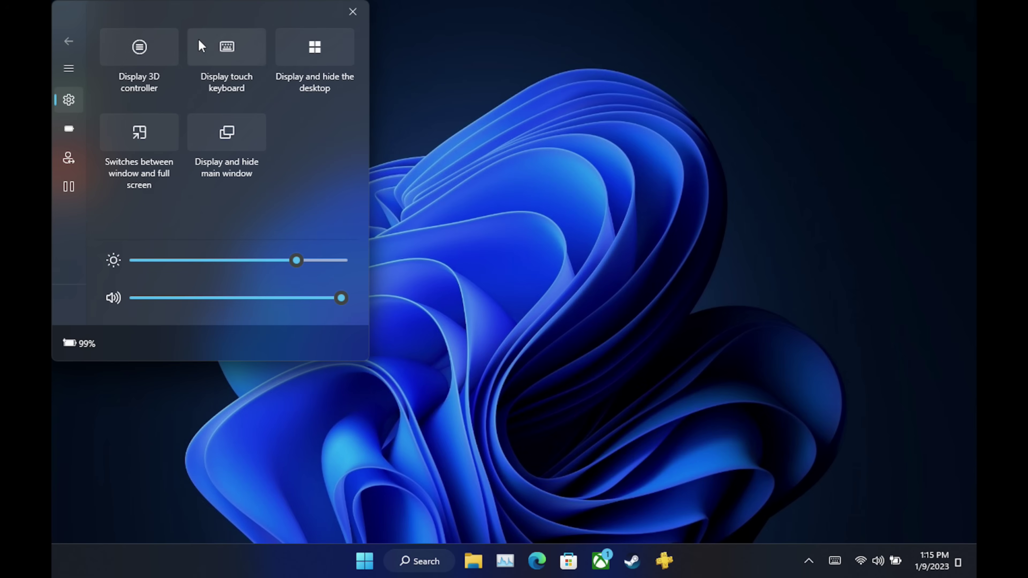
left_click(216, 37)
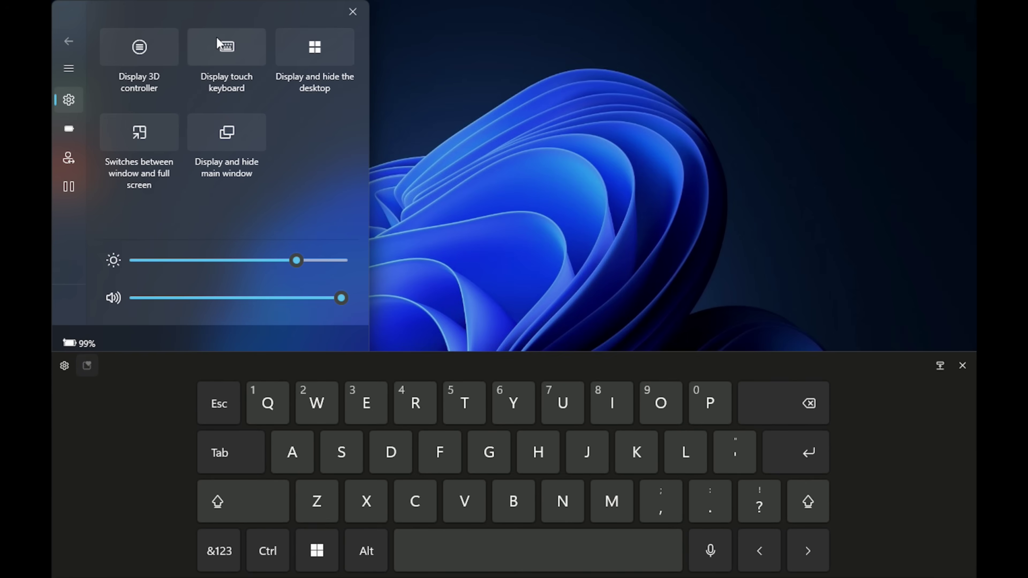
left_click(230, 46)
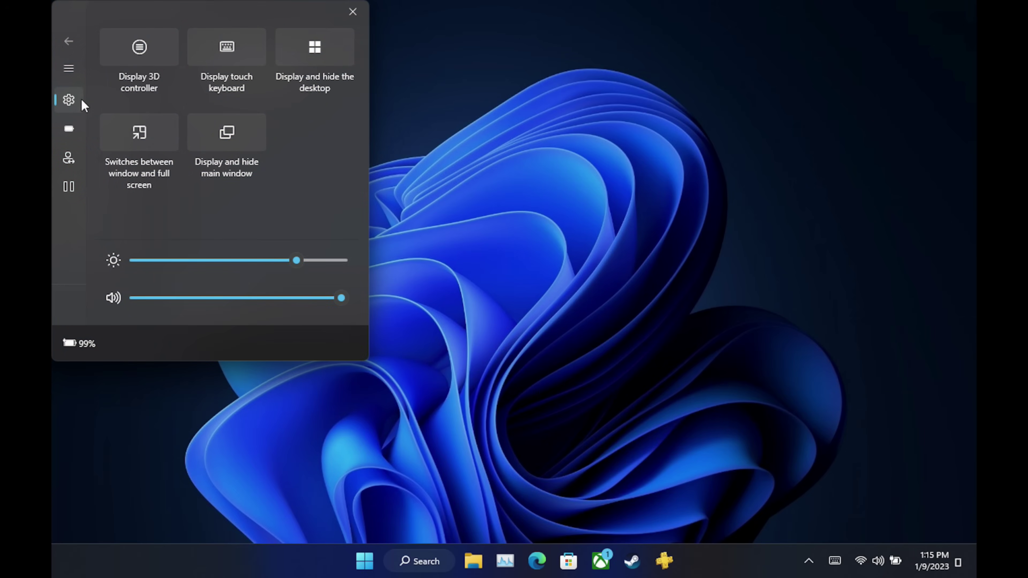
- Preview the Thermal Power (TDP) Limit and Manual GPU Clock Control in the quick tools, switching each on and back off
left_click(68, 133)
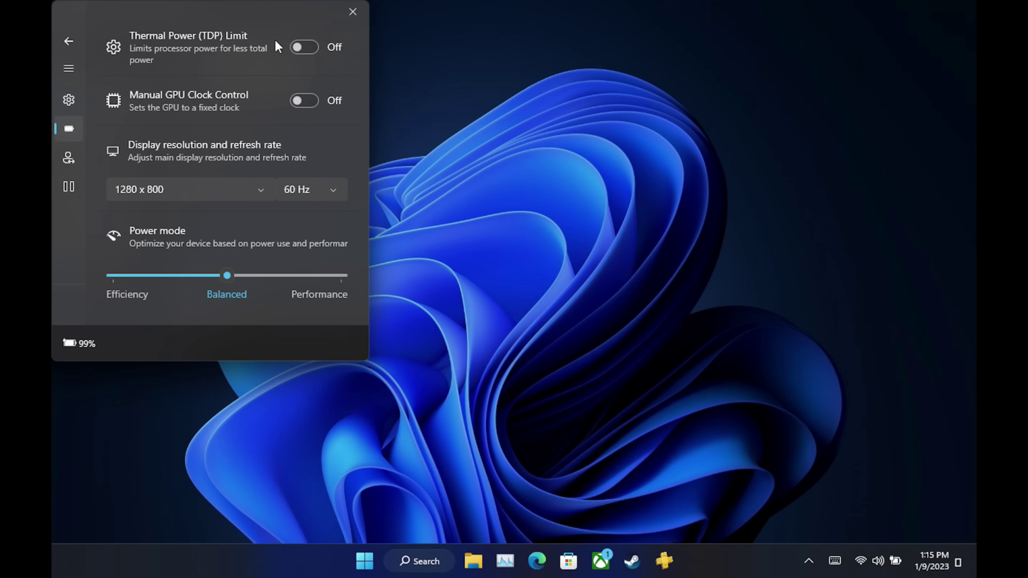
left_click(301, 48)
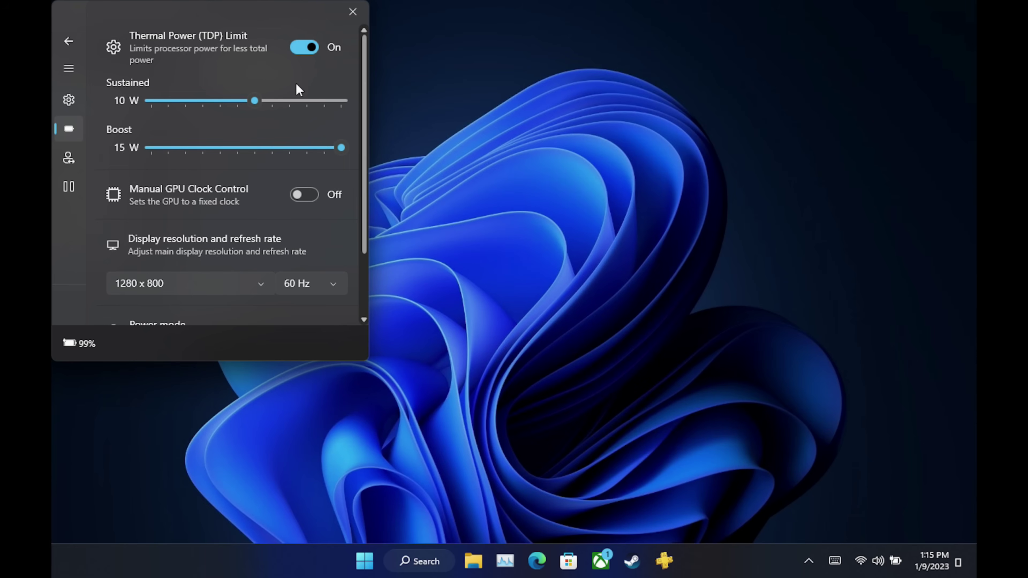
left_click(309, 53)
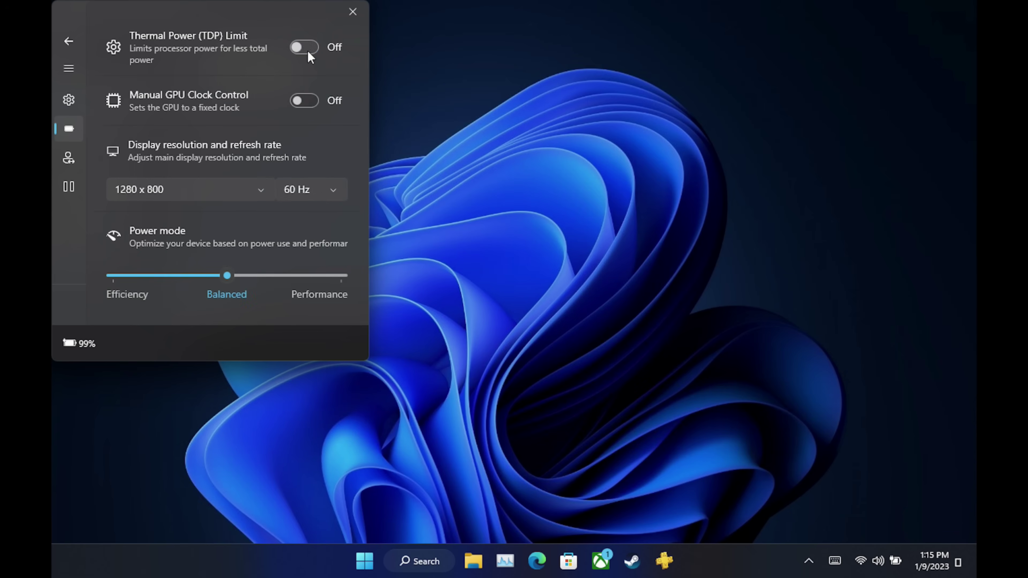
left_click(304, 104)
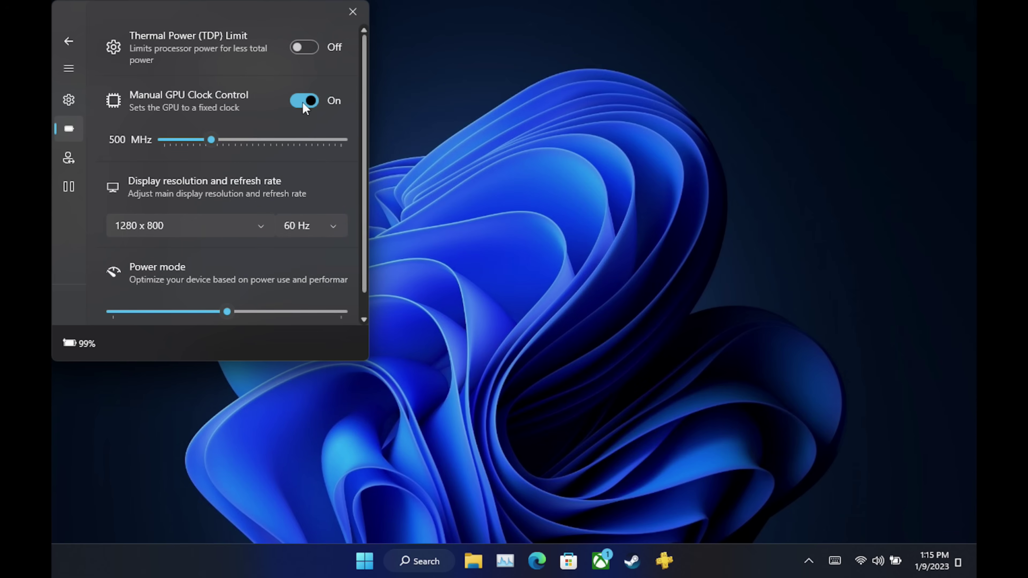
left_click(304, 102)
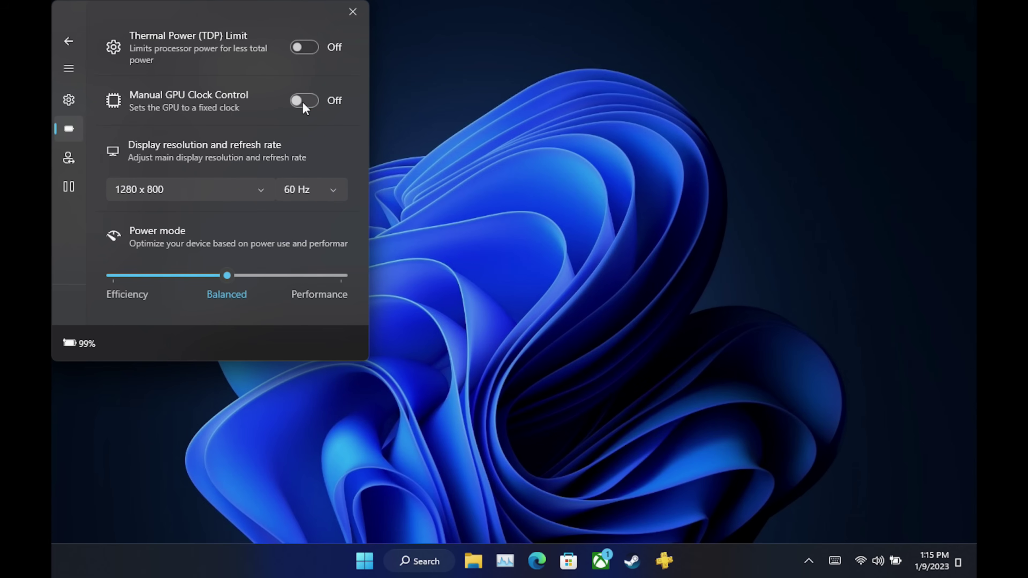
- View the available display resolution and refresh rate choices without changing them
left_click(253, 195)
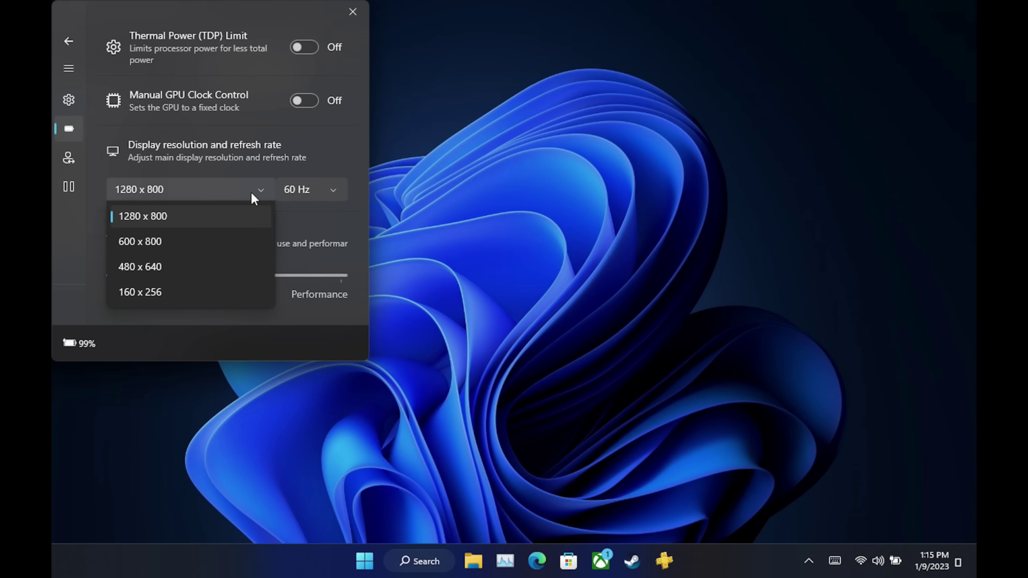
left_click(253, 195)
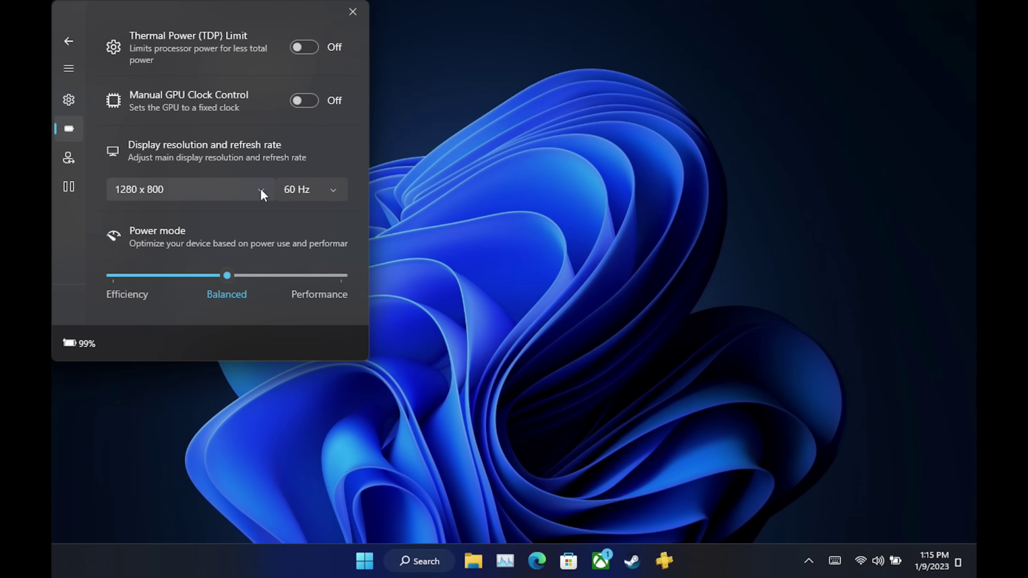
left_click(330, 192)
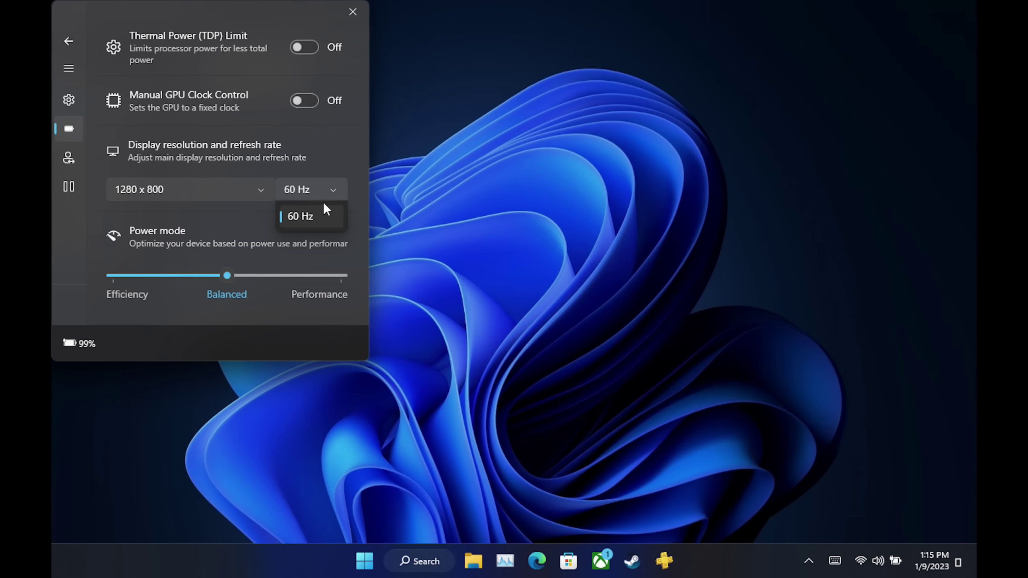
left_click(331, 185)
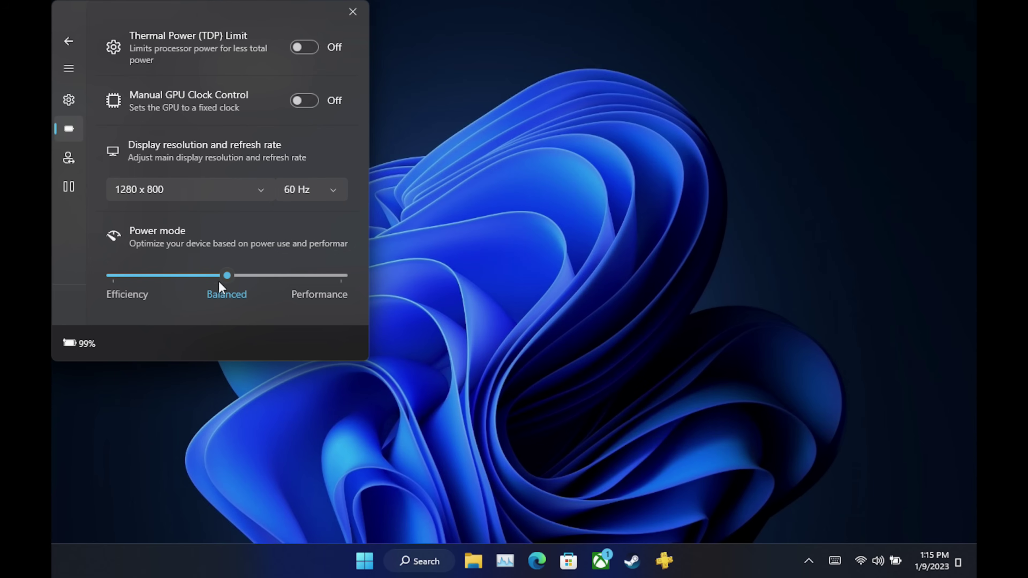
- Set the power mode to Performance and open the quick tools' profile settings
left_click_drag(226, 282, 338, 279)
left_click(66, 160)
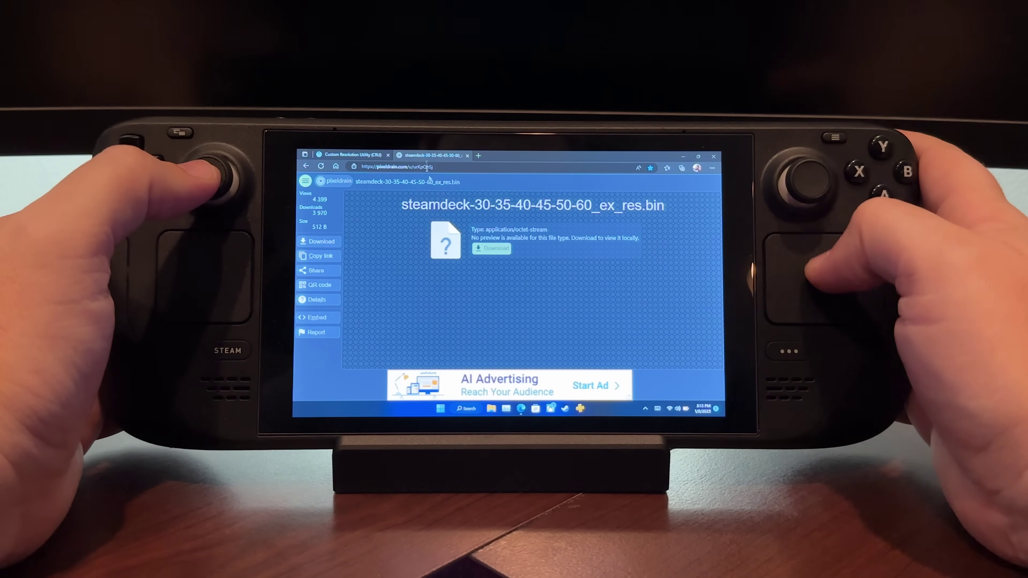
left_click(485, 250)
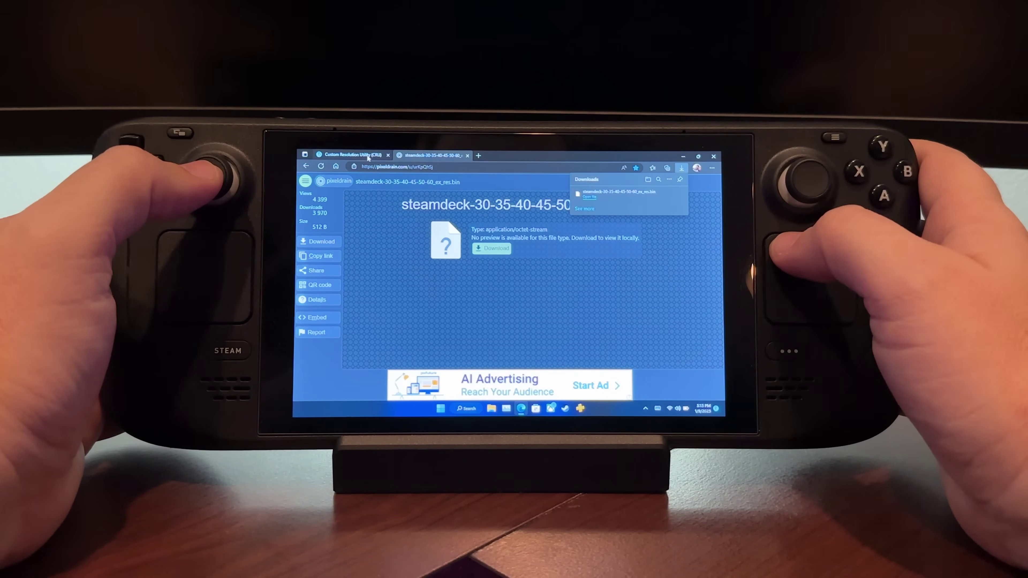
left_click(352, 155)
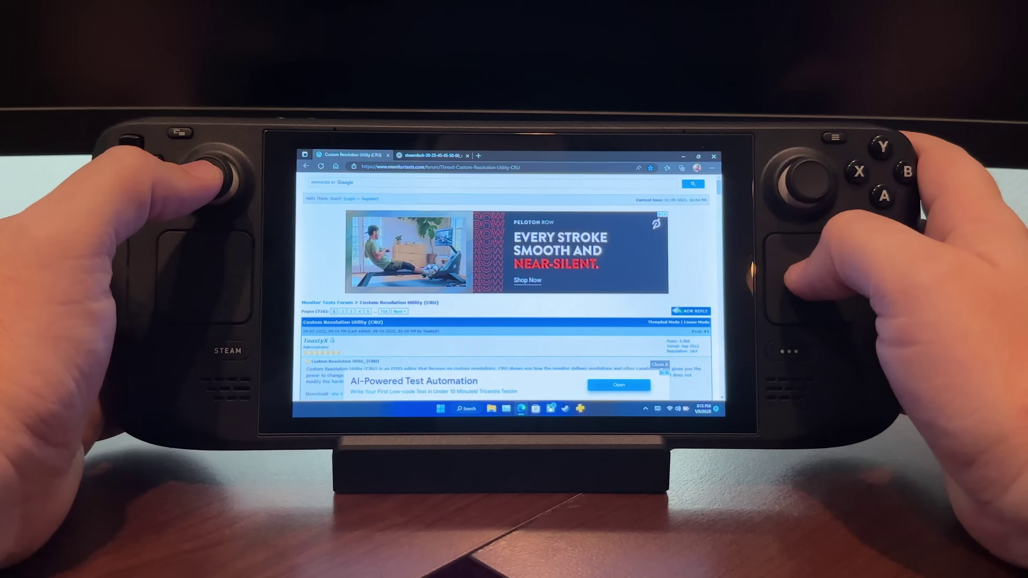
- Dismiss the overlay ad on the CRU forum page, download cru-1.5.2.zip and show it in the Downloads folder
left_click(656, 364)
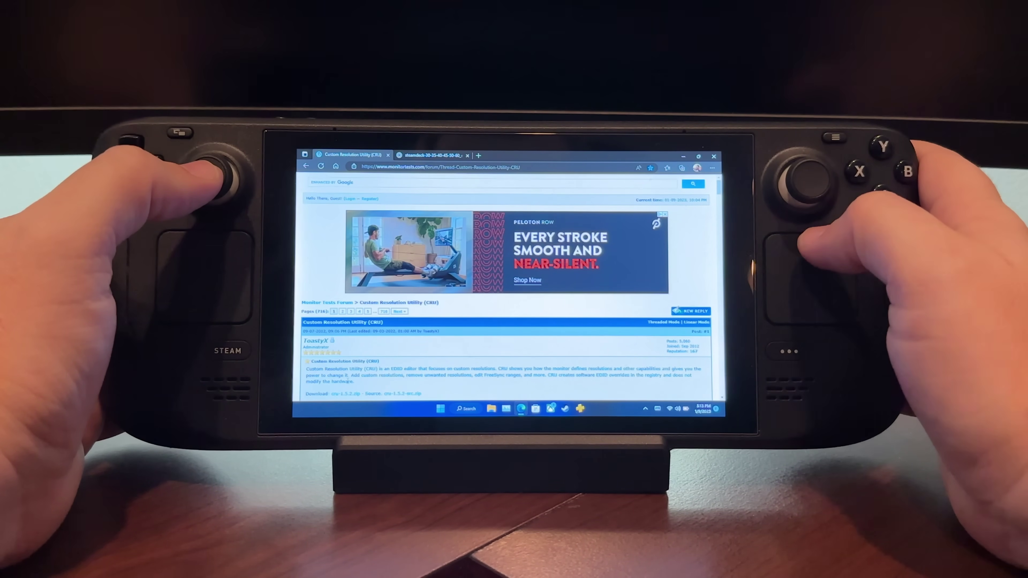
left_click(349, 394)
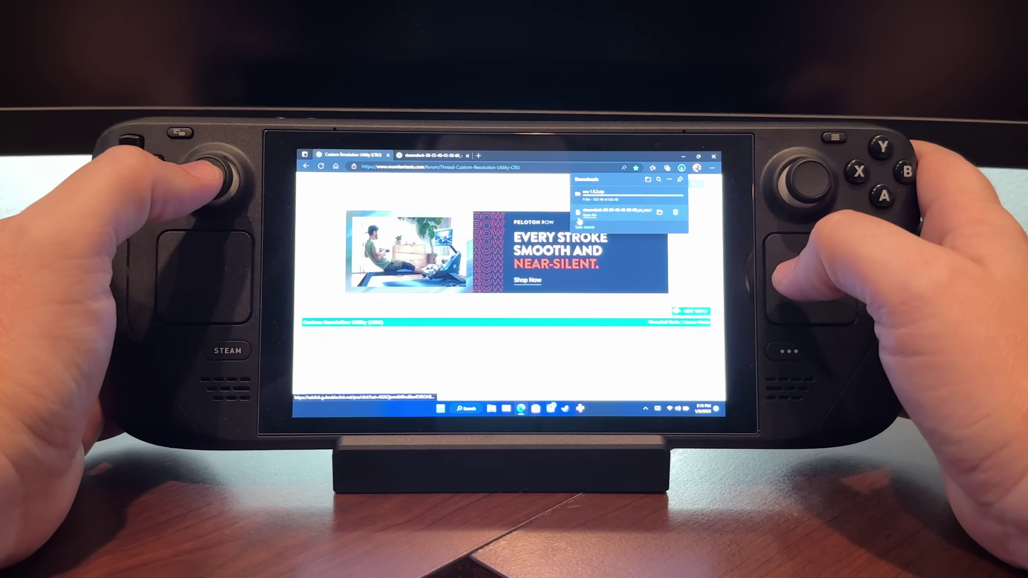
left_click(660, 193)
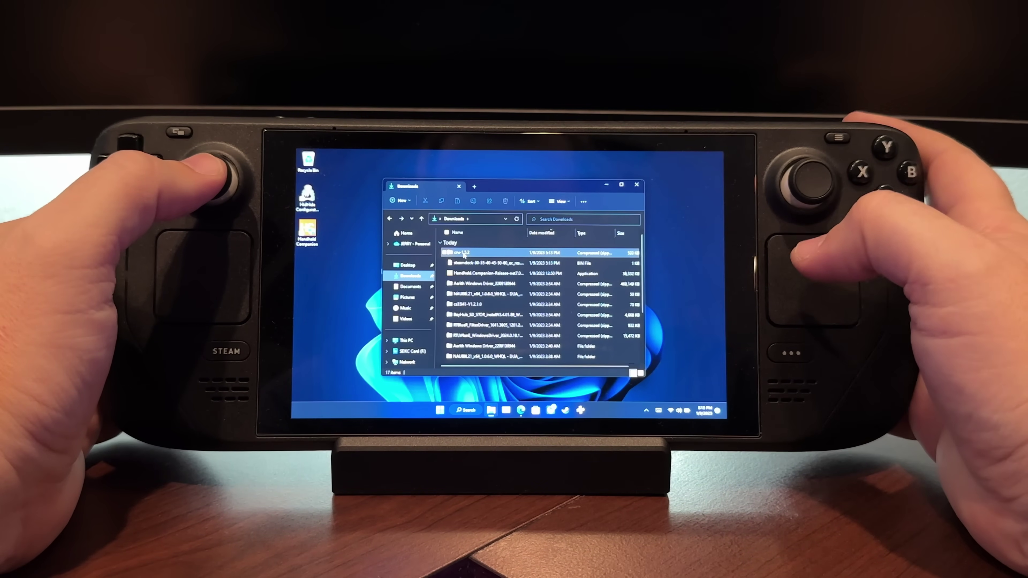
- Extract the cru-1.5.2 archive into its own folder in Downloads and show the extracted files
right_click(464, 255)
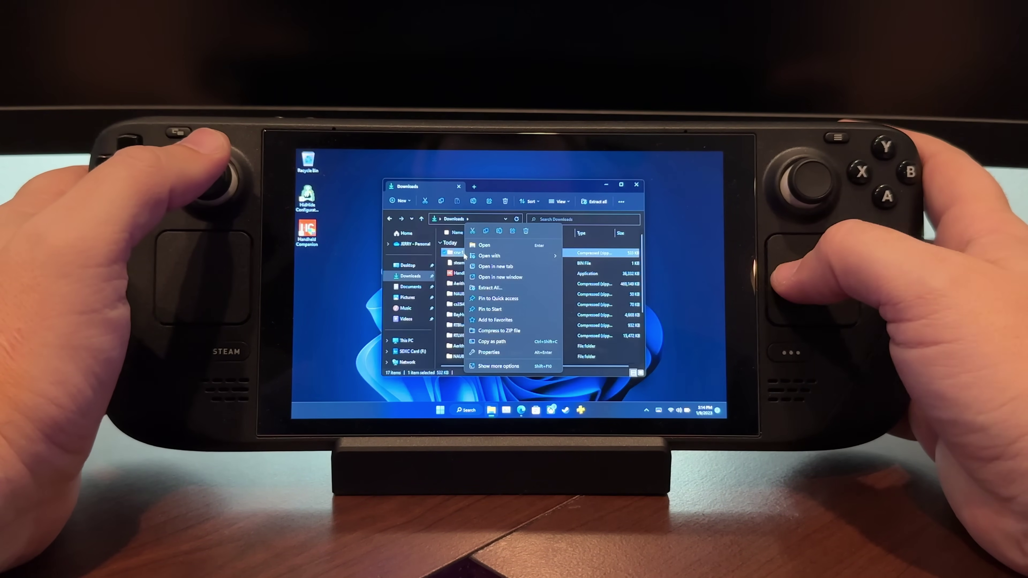
left_click(486, 287)
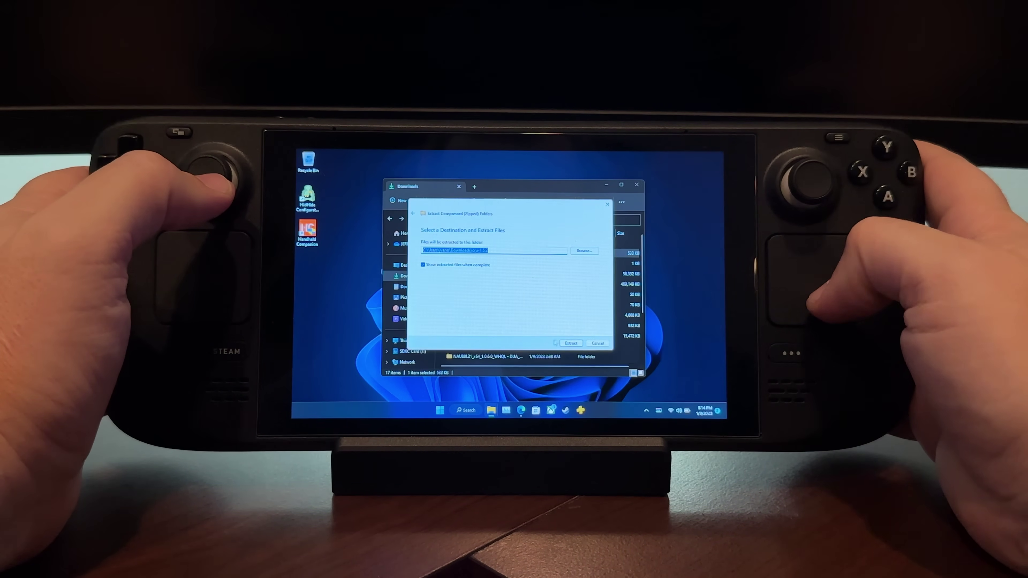
left_click(562, 344)
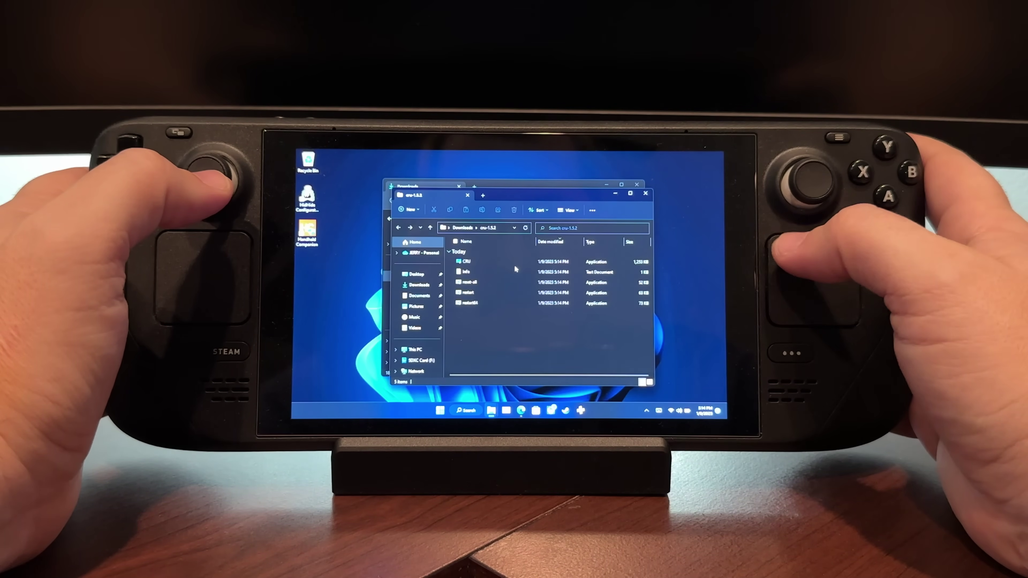
- Launch the CRU application from the extracted folder, allowing it to run past SmartScreen and the administrator approval
double_click(510, 262)
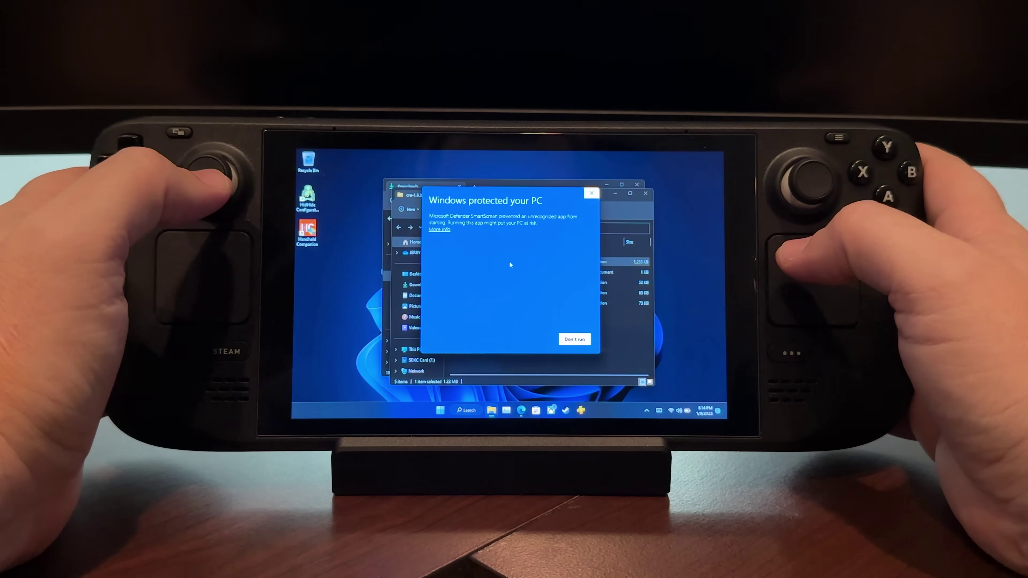
left_click(440, 230)
left_click(523, 339)
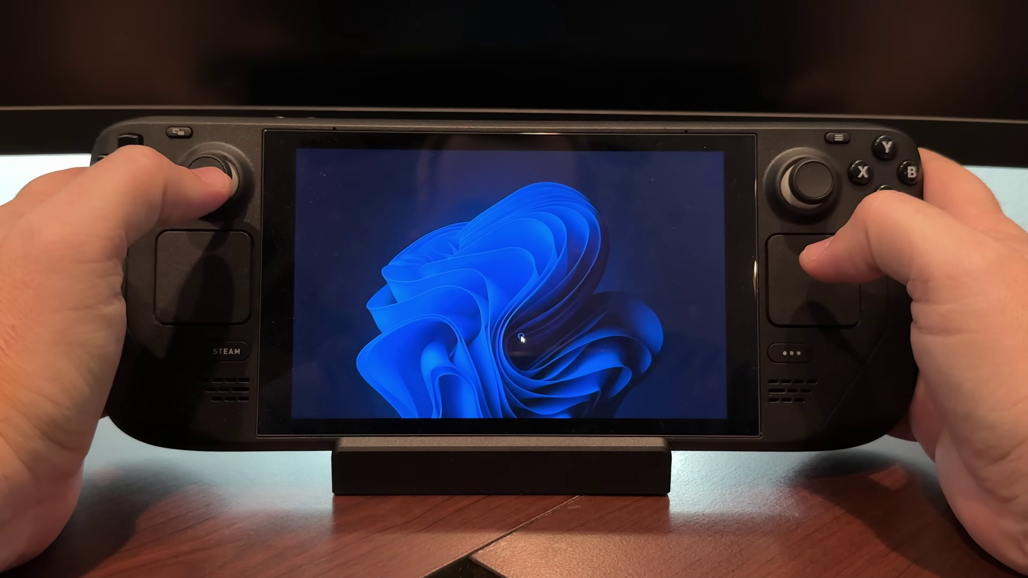
left_click(493, 339)
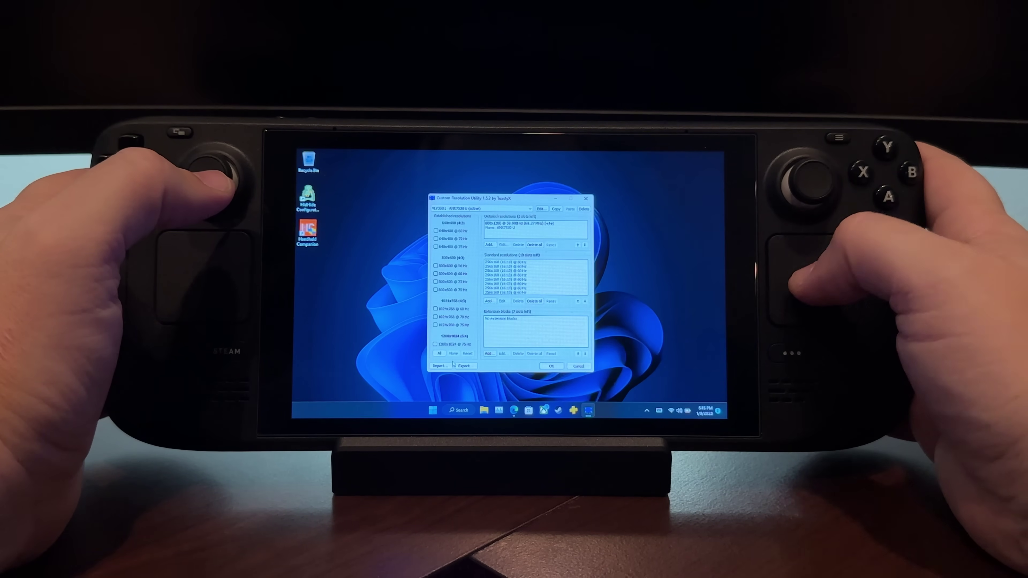
left_click(440, 368)
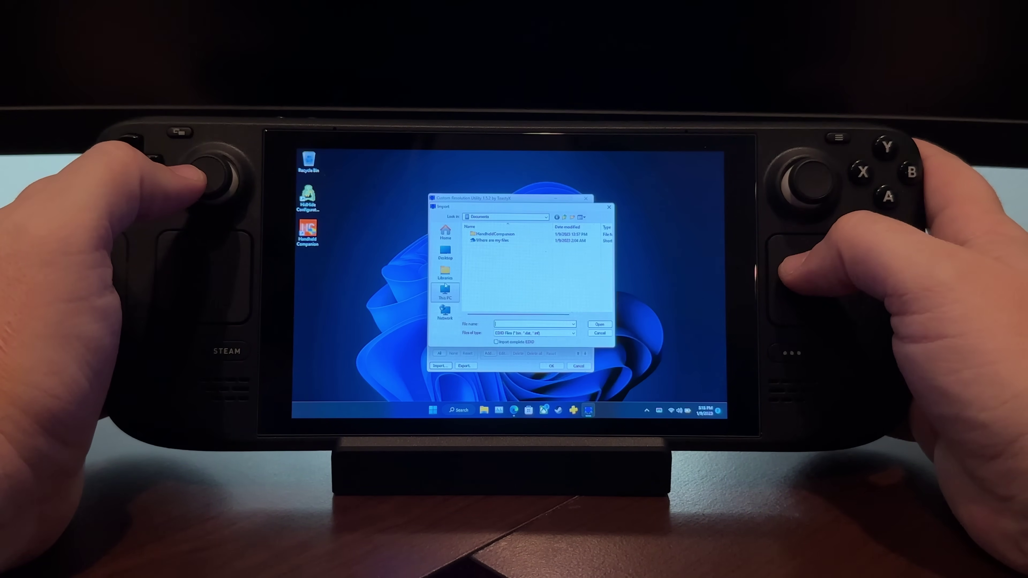
left_click(448, 256)
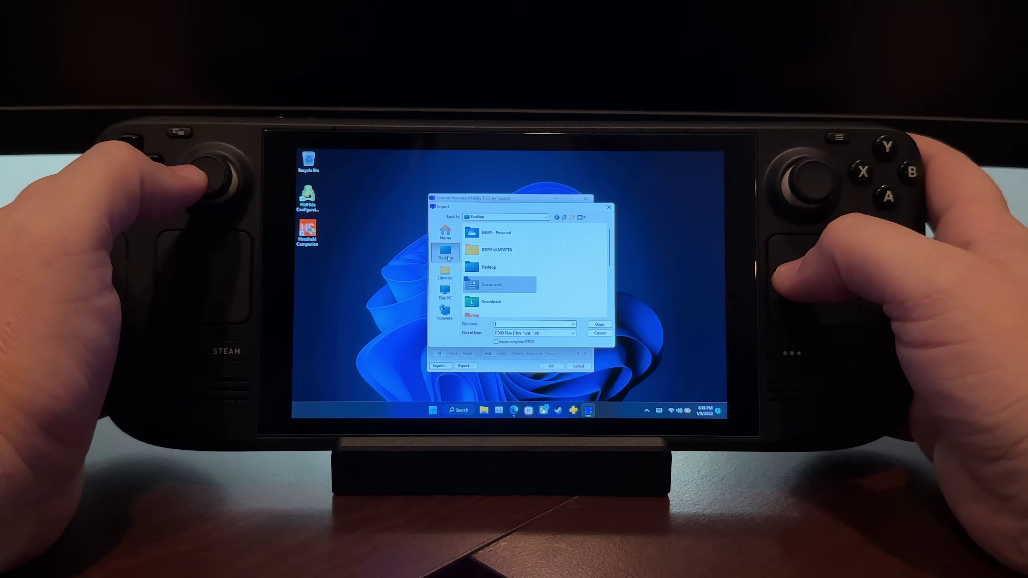
double_click(487, 305)
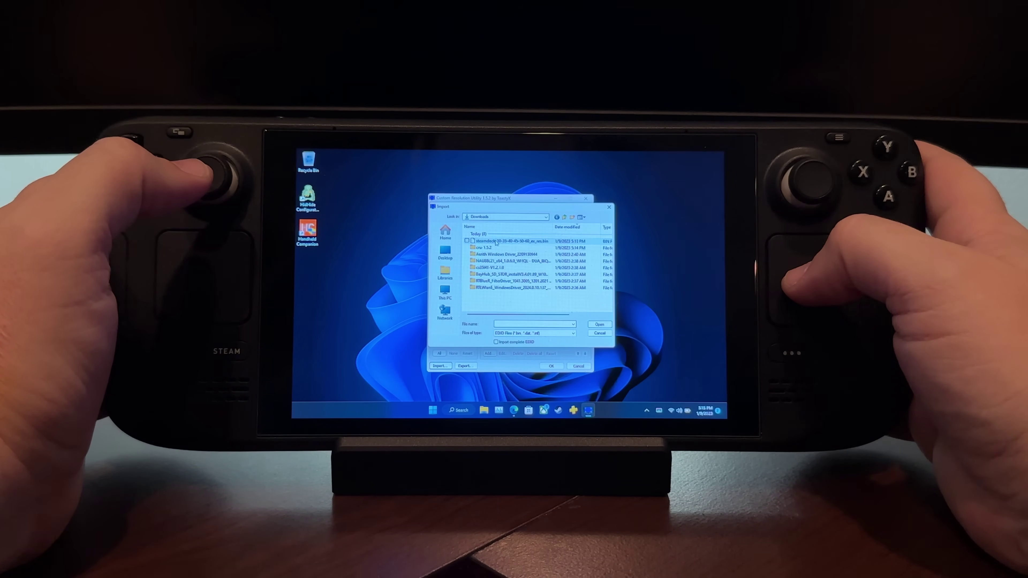
double_click(496, 242)
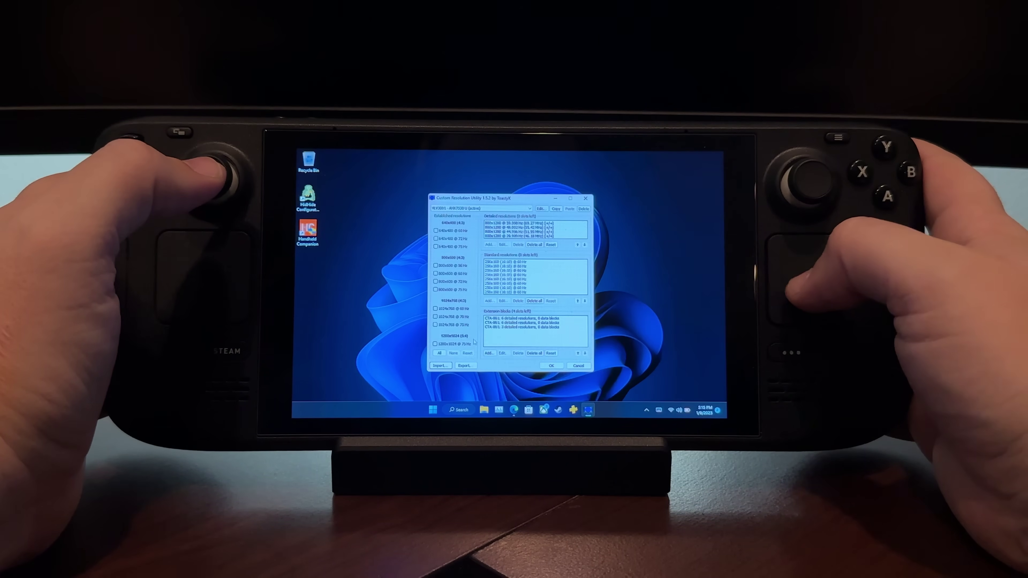
left_click(549, 367)
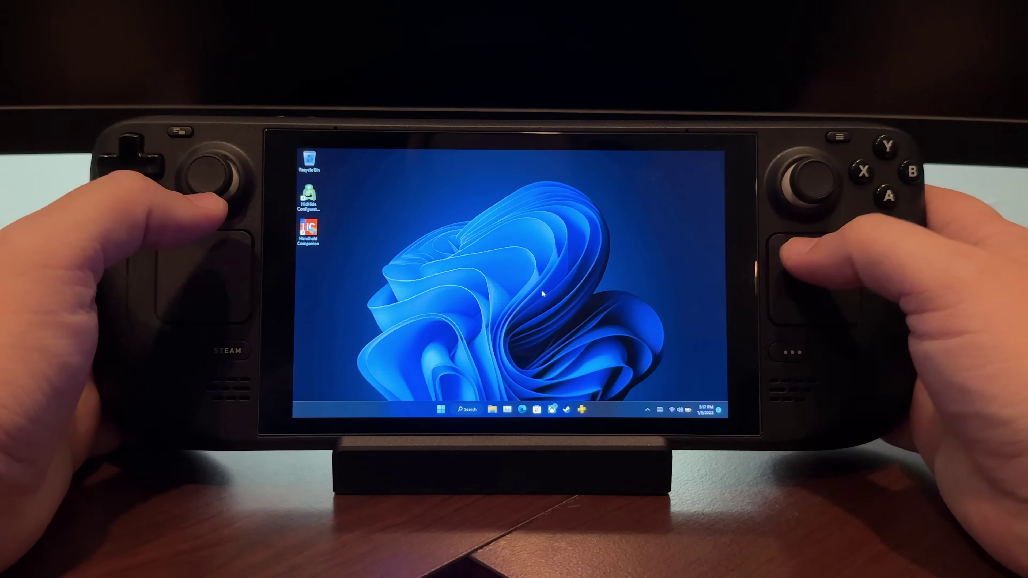
- Open Handheld Companion's quick tools and view the refresh rate choices for the 1280 x 800 display resolution
key("ctrl+alt+q")
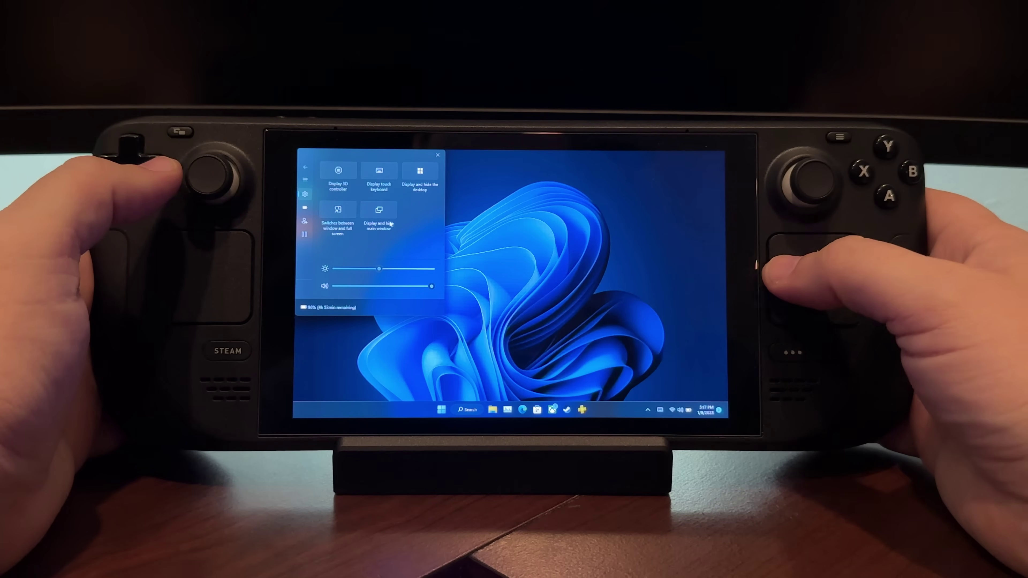
left_click(304, 209)
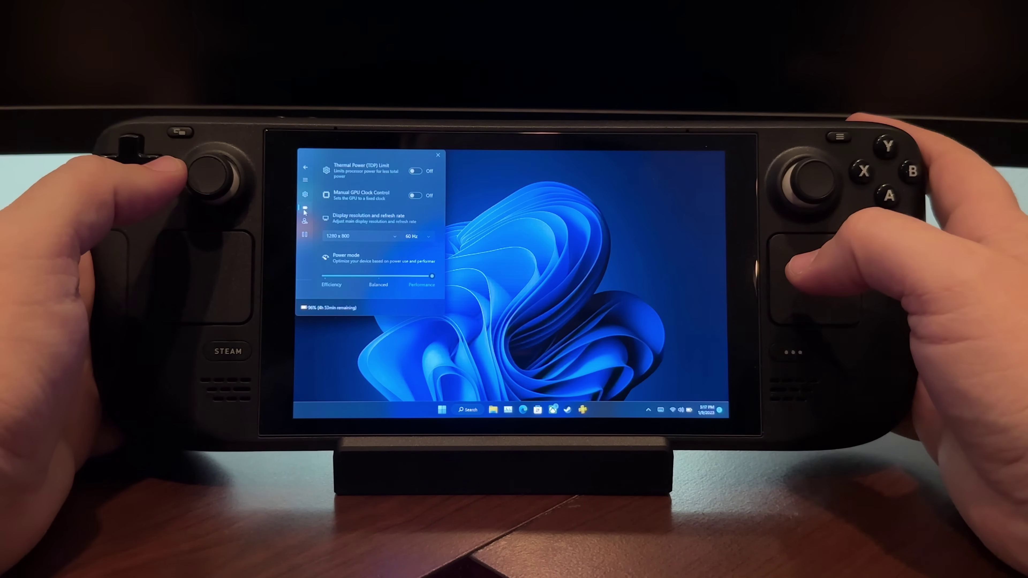
left_click(421, 237)
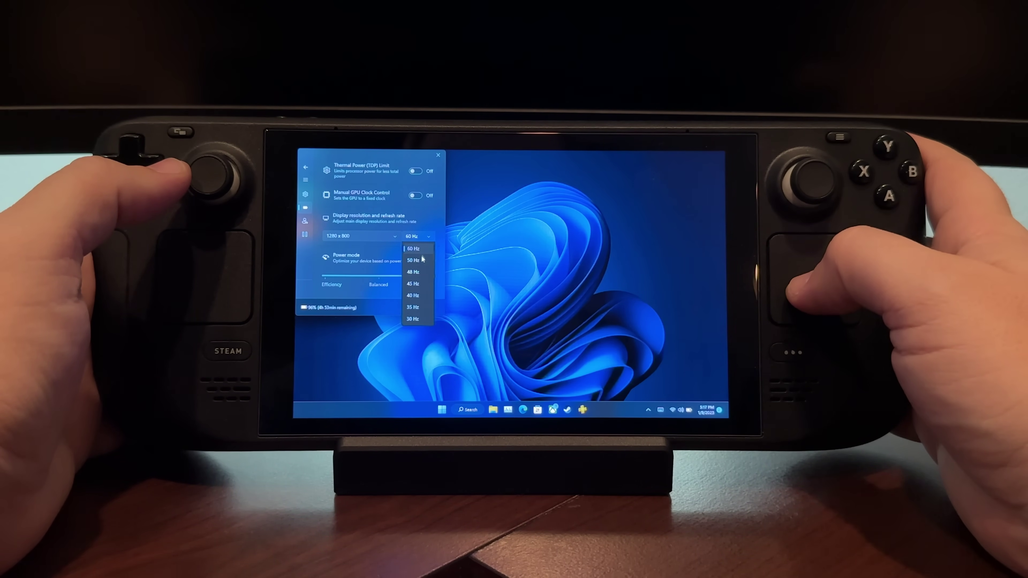